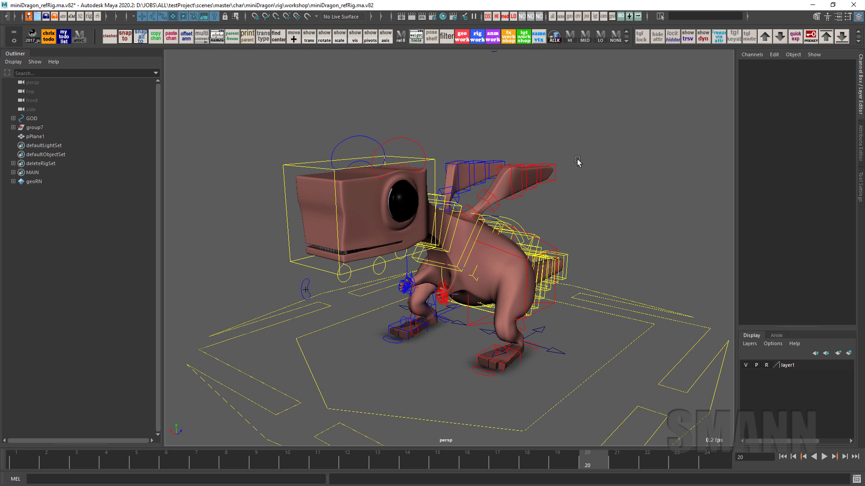
# Cycle through several shelves with the hotbox and return to the smrigging shelf.
pyautogui.click(14, 34)
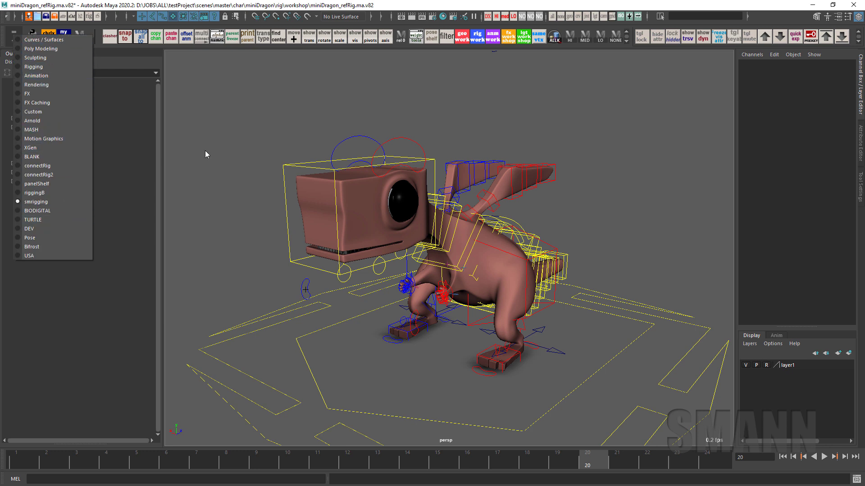
pyautogui.click(277, 144)
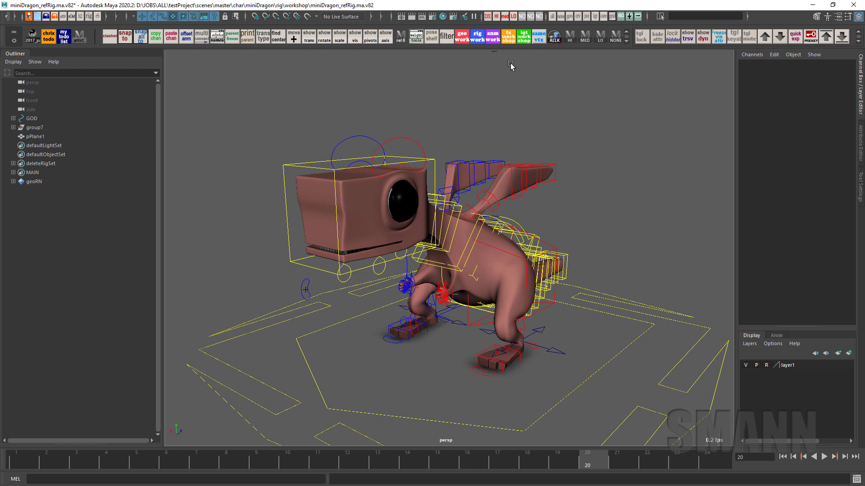
pyautogui.press('space')
pyautogui.moveTo(533, 211); pyautogui.dragTo(620, 129)
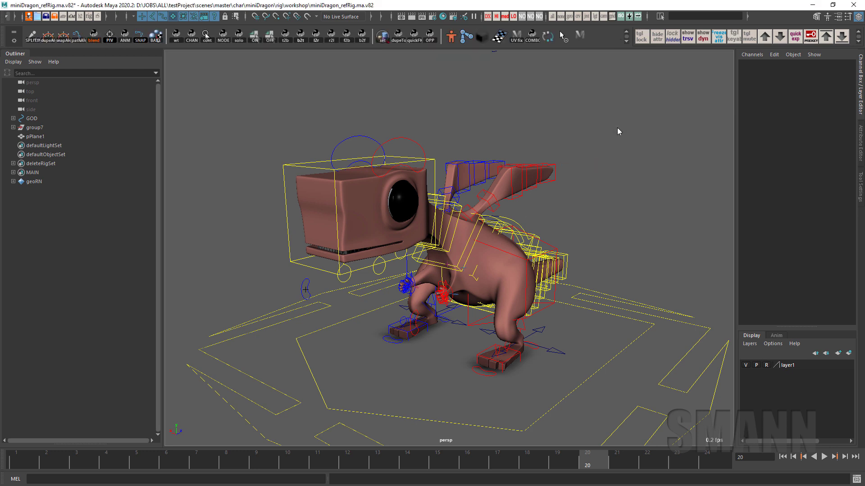
pyautogui.press('space')
pyautogui.moveTo(437, 194); pyautogui.dragTo(426, 63)
pyautogui.press('space')
pyautogui.moveTo(478, 191); pyautogui.dragTo(473, 236)
pyautogui.press('space')
pyautogui.moveTo(451, 199); pyautogui.dragTo(450, 243)
pyautogui.press('space')
pyautogui.moveTo(466, 281); pyautogui.dragTo(468, 309)
pyautogui.press('space')
pyautogui.press('space')
pyautogui.moveTo(521, 253); pyautogui.dragTo(557, 264)
pyautogui.press('space')
pyautogui.moveTo(557, 234); pyautogui.dragTo(501, 233)
pyautogui.press('space')
pyautogui.moveTo(501, 271); pyautogui.dragTo(502, 237)
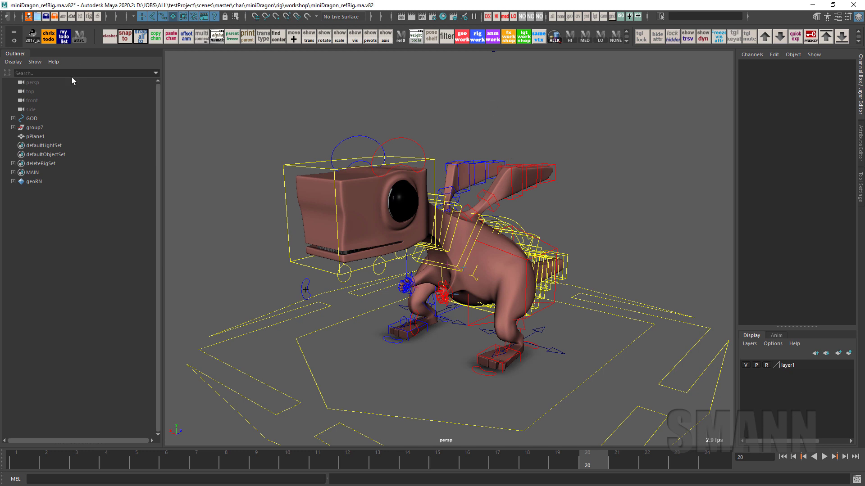
# Show the shelf tabs and hide them again.
pyautogui.click(14, 41)
pyautogui.click(14, 36)
pyautogui.click(13, 35)
pyautogui.click(13, 36)
pyautogui.click(15, 41)
pyautogui.click(28, 46)
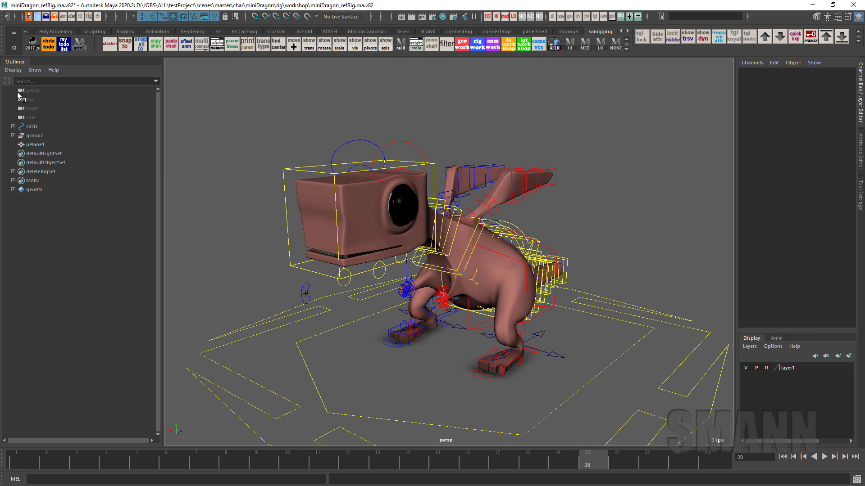
pyautogui.click(14, 48)
pyautogui.click(26, 55)
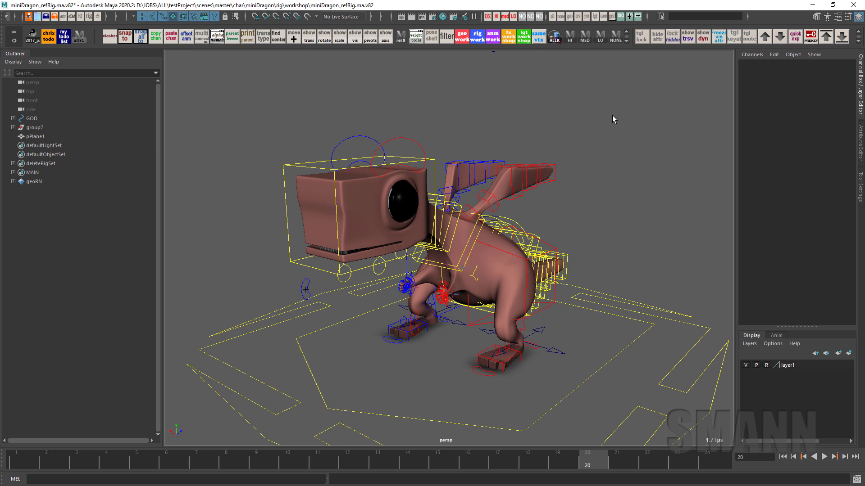
pyautogui.press('space')
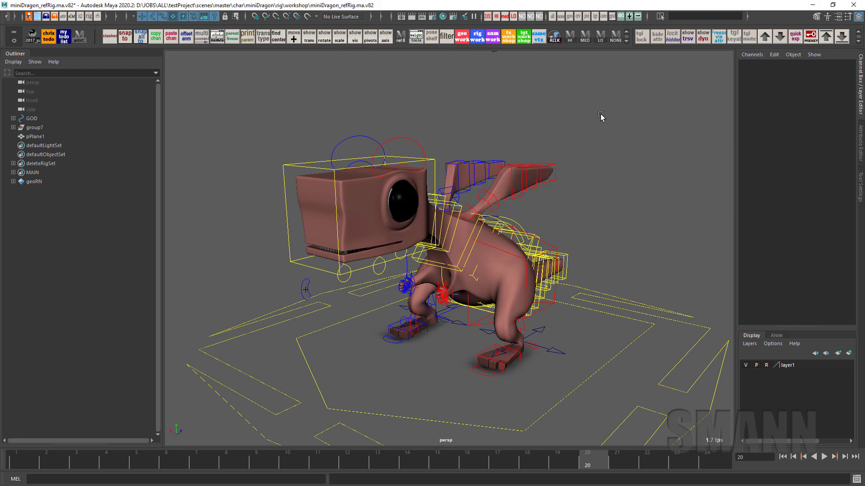
pyautogui.press('space')
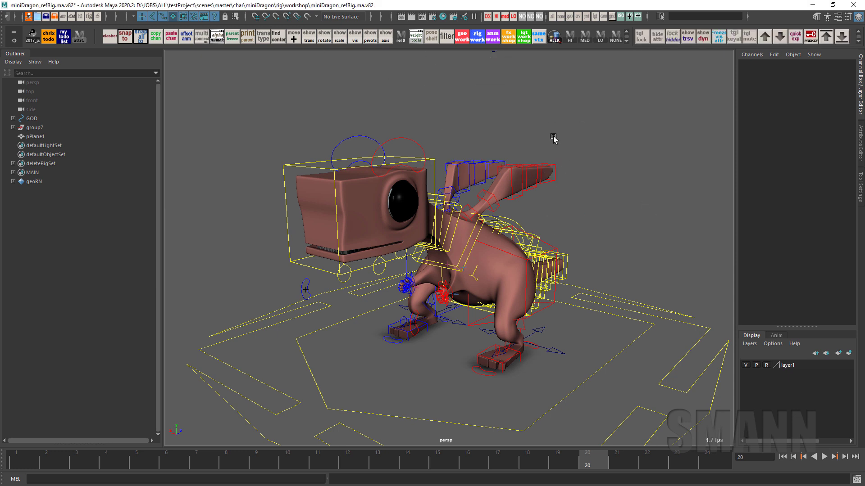
pyautogui.scroll(5, 596, 203)
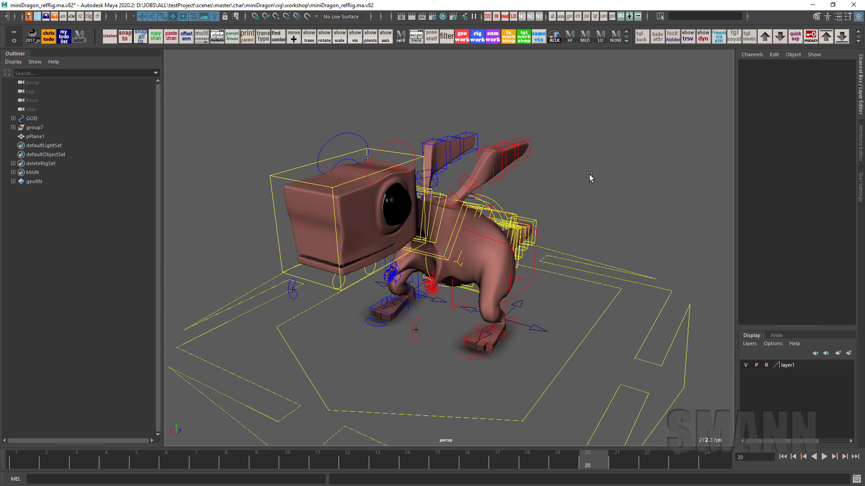
# Create a new shelf named BLAH and switch back to the smrigging shelf.
pyautogui.click(14, 34)
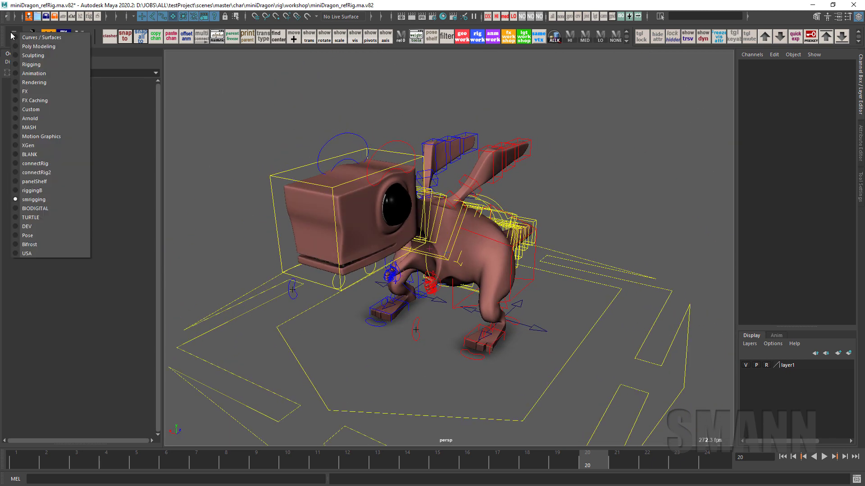
pyautogui.press('Escape')
pyautogui.click(14, 41)
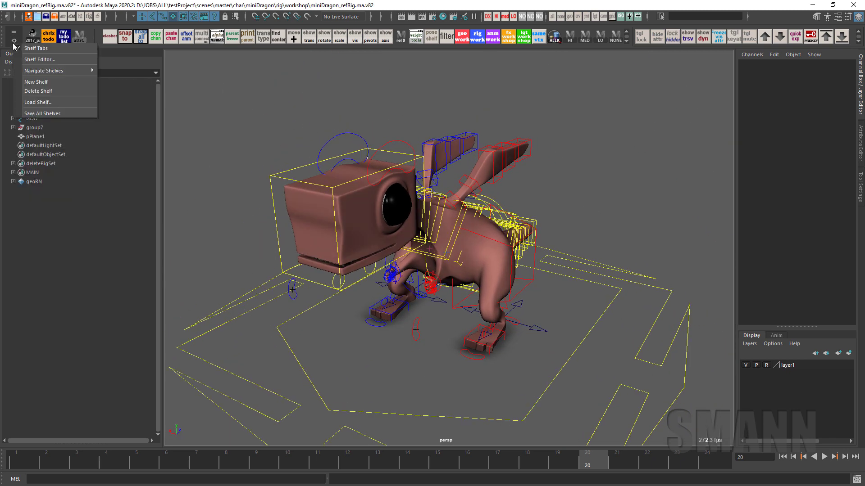
pyautogui.moveTo(50, 71)
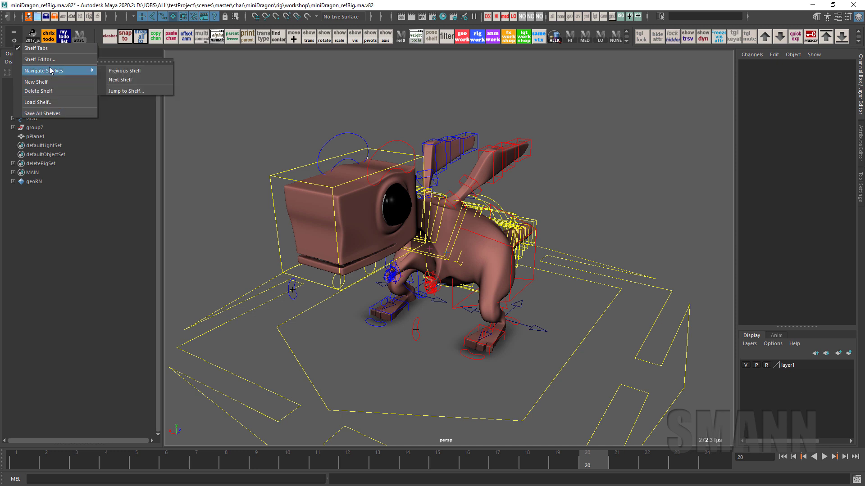
pyautogui.click(50, 82)
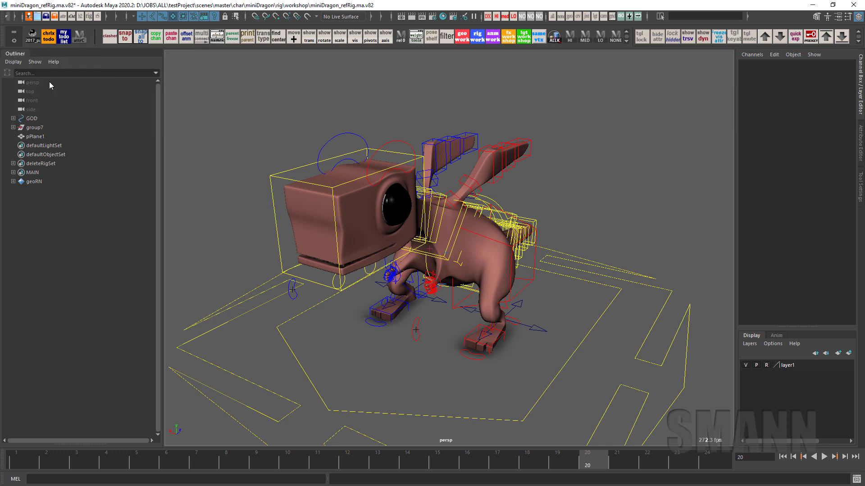
pyautogui.write('B')
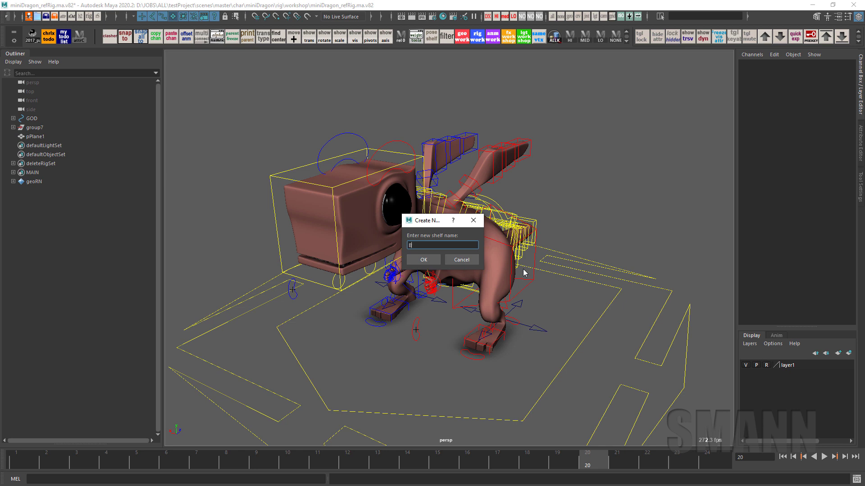
pyautogui.write('LAH')
pyautogui.press('Return')
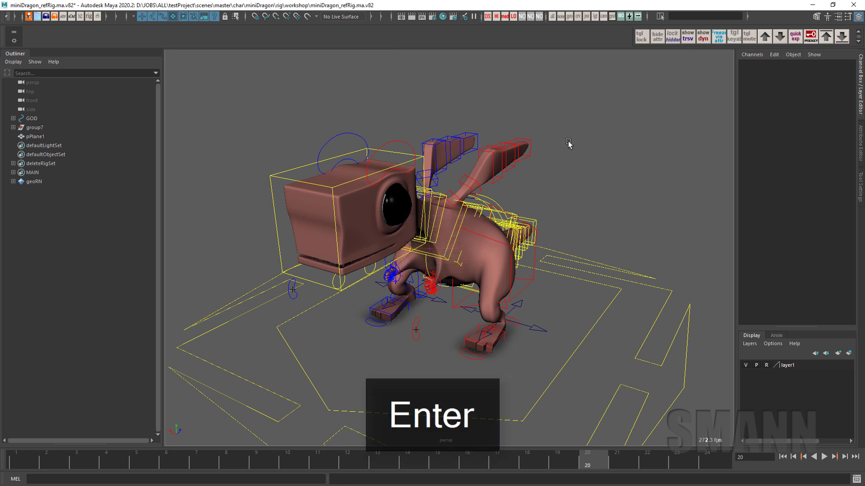
pyautogui.press('space')
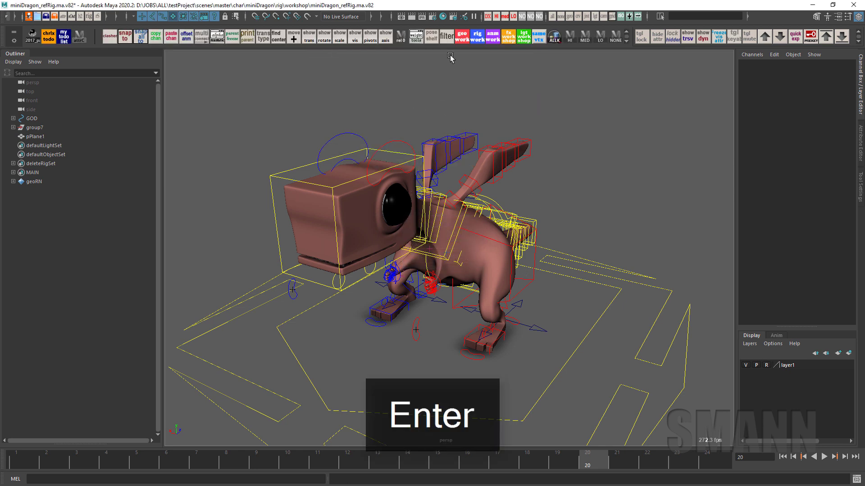
pyautogui.moveTo(426, 252)
pyautogui.mouseDown()
pyautogui.moveTo(440, 217)
pyautogui.moveTo(428, 253)
pyautogui.mouseUp()
# Examine the custom marking menus in the west, north, east and south zones of the hotbox.
pyautogui.press('space')
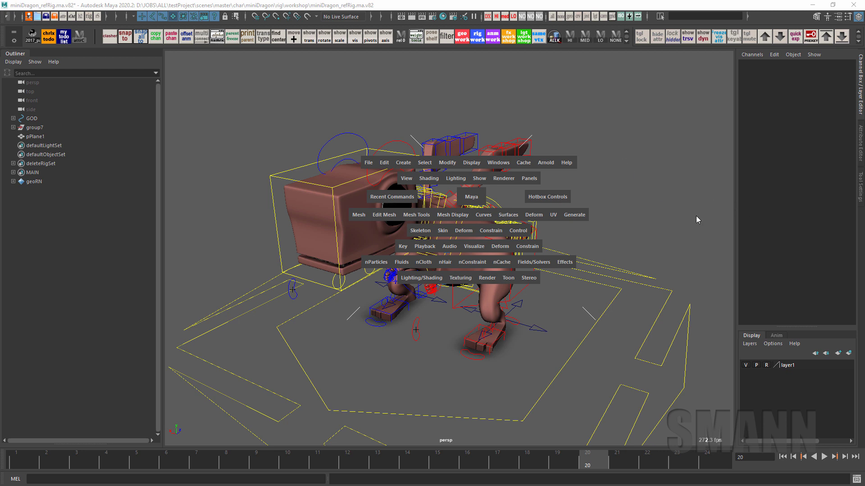
pyautogui.click(228, 197)
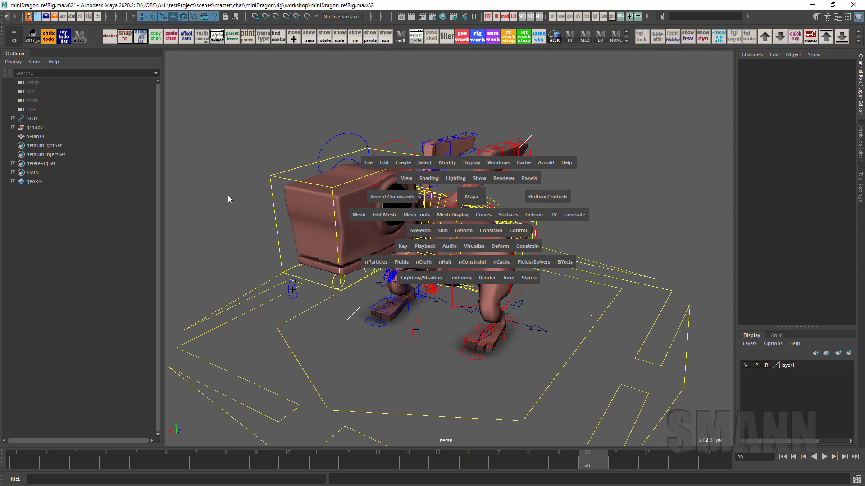
pyautogui.click(435, 98)
pyautogui.click(440, 97)
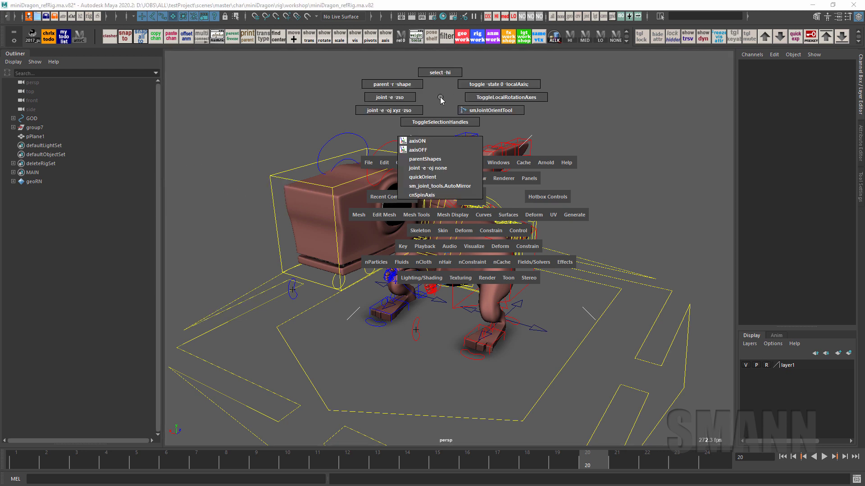
pyautogui.click(612, 186)
pyautogui.rightClick(612, 186)
pyautogui.click(612, 186)
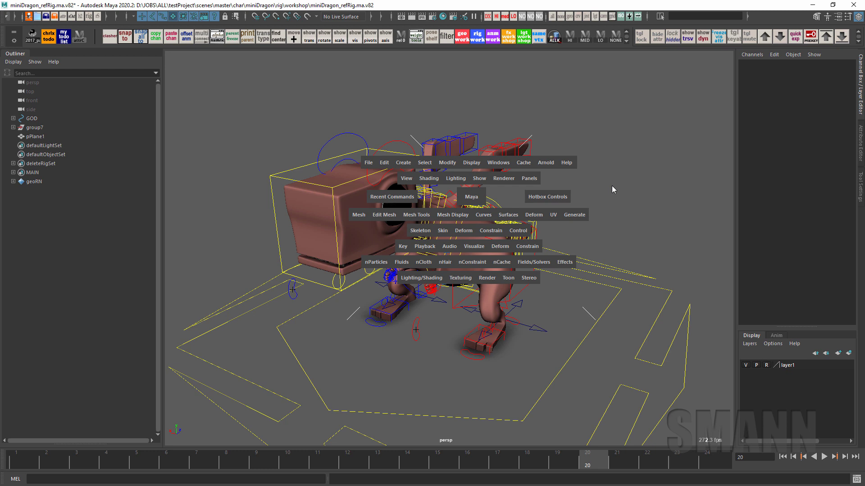
pyautogui.click(449, 331)
pyautogui.middleClick(449, 332)
pyautogui.rightClick(449, 331)
# Examine the hotbox marking menus for panel types, interface element visibility, selection masks and panel layouts.
pyautogui.press('space')
pyautogui.click(464, 266)
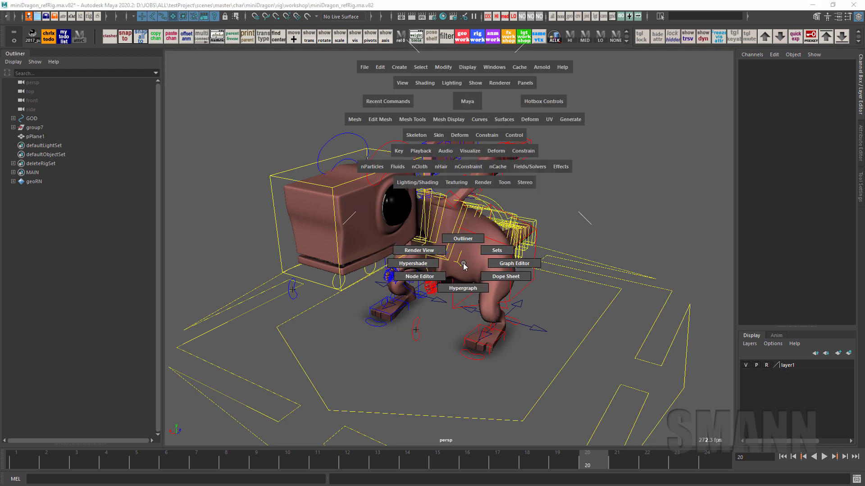
pyautogui.press('space')
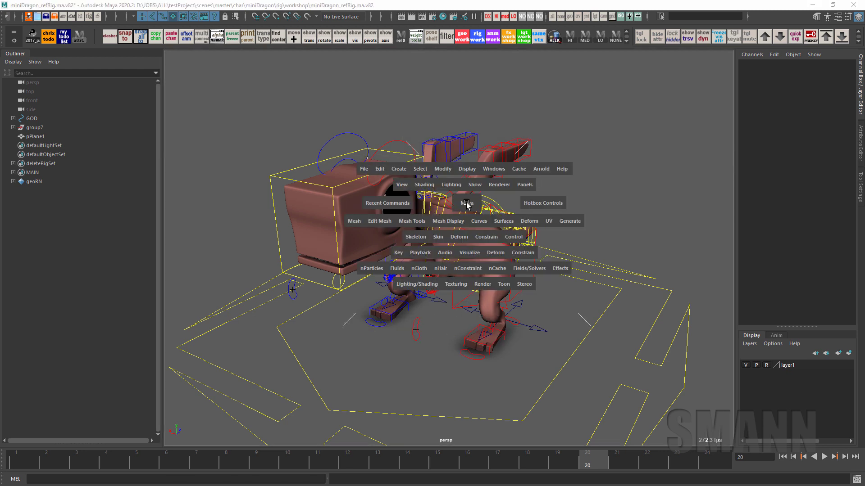
pyautogui.click(651, 184)
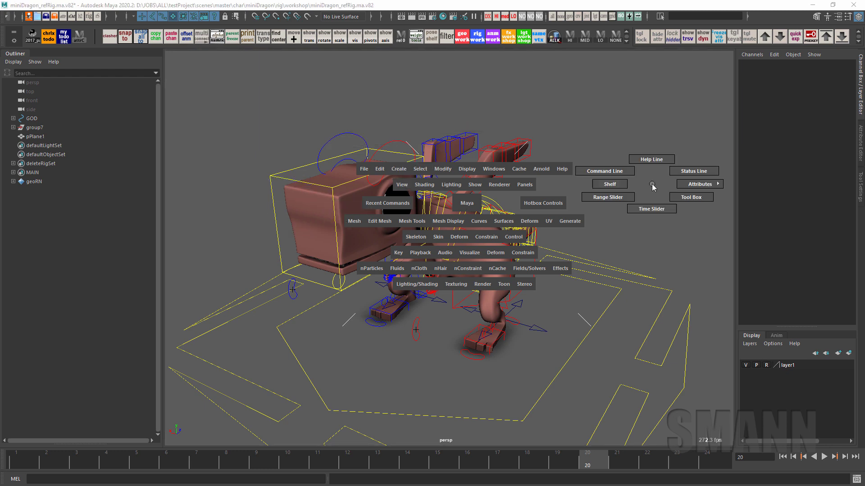
pyautogui.moveTo(651, 186)
pyautogui.mouseDown()
pyautogui.moveTo(651, 178)
pyautogui.moveTo(654, 190)
pyautogui.moveTo(711, 140)
pyautogui.moveTo(663, 188)
pyautogui.moveTo(653, 187)
pyautogui.mouseUp()
pyautogui.moveTo(305, 180)
pyautogui.mouseDown()
pyautogui.moveTo(275, 183)
pyautogui.moveTo(285, 128)
pyautogui.moveTo(293, 187)
pyautogui.moveTo(303, 171)
pyautogui.moveTo(305, 182)
pyautogui.mouseUp()
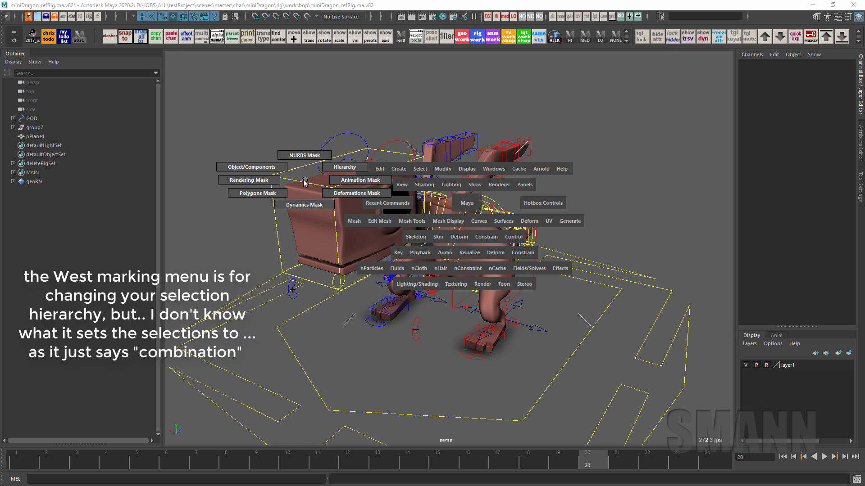
pyautogui.moveTo(302, 181)
pyautogui.mouseDown()
pyautogui.moveTo(310, 165)
pyautogui.moveTo(306, 191)
pyautogui.moveTo(287, 171)
pyautogui.moveTo(305, 178)
pyautogui.mouseUp()
pyautogui.click(295, 220)
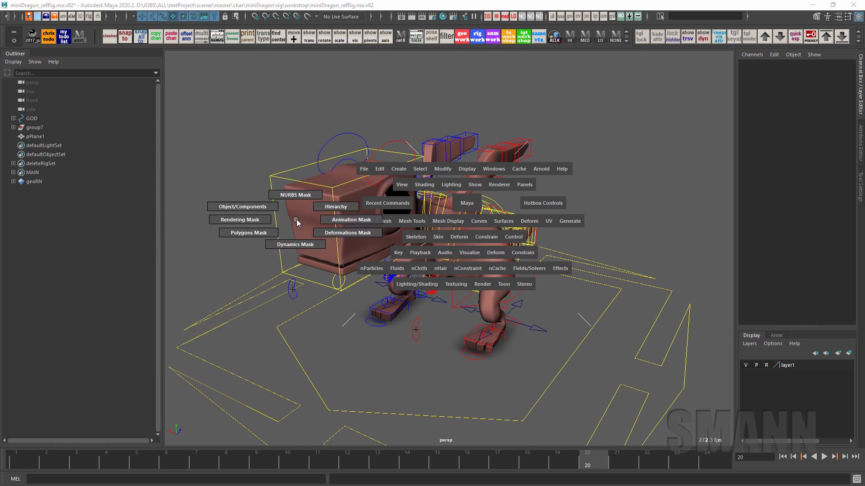
pyautogui.click(459, 128)
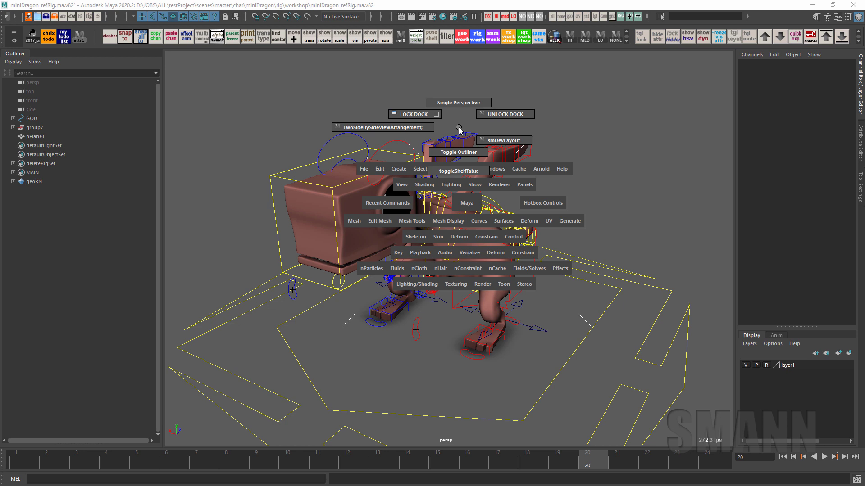
# Try changing the viewport's panel type from the hotbox and restore the single perspective view.
pyautogui.click(467, 323)
pyautogui.moveTo(467, 323); pyautogui.dragTo(457, 293)
pyautogui.click(471, 334)
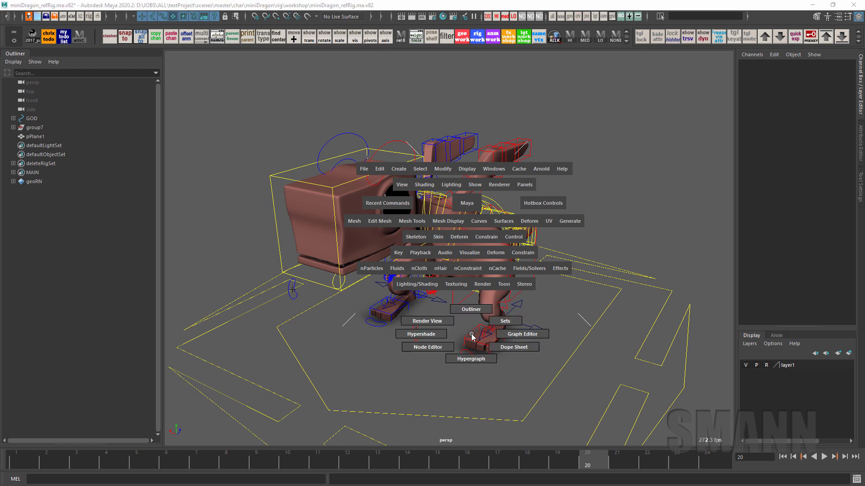
pyautogui.moveTo(471, 334); pyautogui.dragTo(471, 282)
pyautogui.press('space')
pyautogui.moveTo(460, 339); pyautogui.dragTo(450, 267)
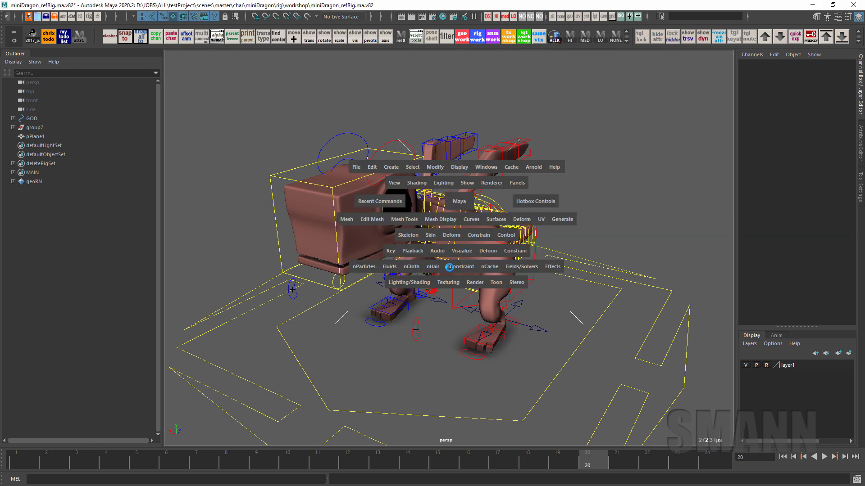
pyautogui.press('space')
pyautogui.moveTo(458, 190); pyautogui.dragTo(453, 158)
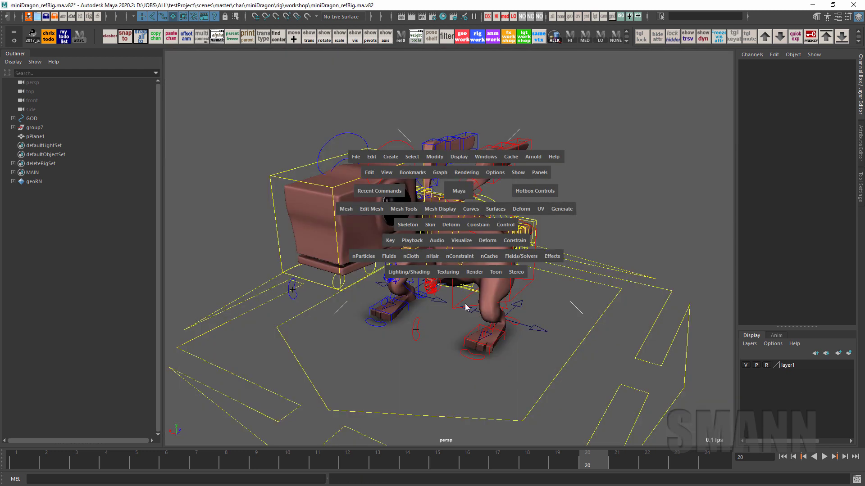
pyautogui.moveTo(452, 122); pyautogui.dragTo(434, 67)
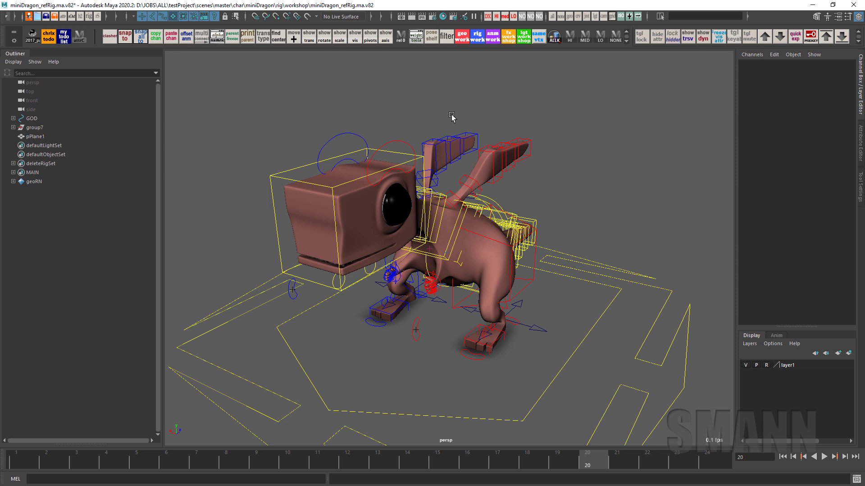
# Open the Marking Menu Editor and reposition its window over the viewport.
pyautogui.keyDown('alt'); pyautogui.moveTo(454, 157); pyautogui.dragTo(443, 156); pyautogui.keyUp('alt')
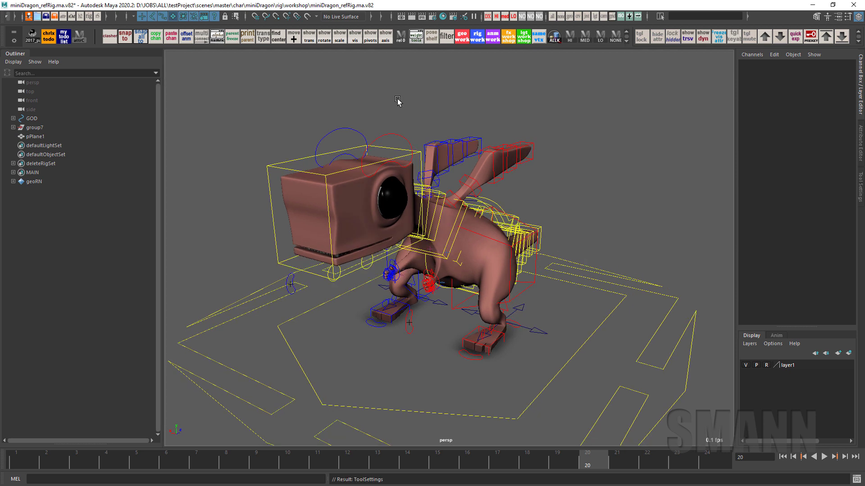
pyautogui.press('space')
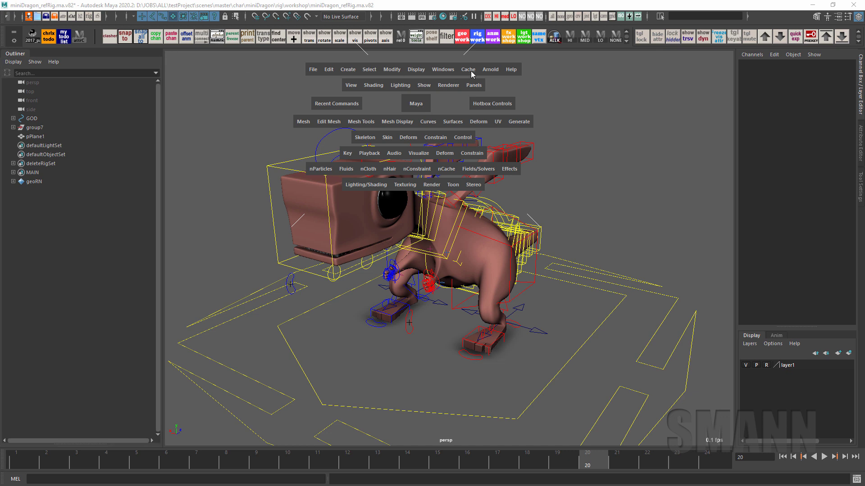
pyautogui.click(447, 73)
pyautogui.moveTo(486, 158)
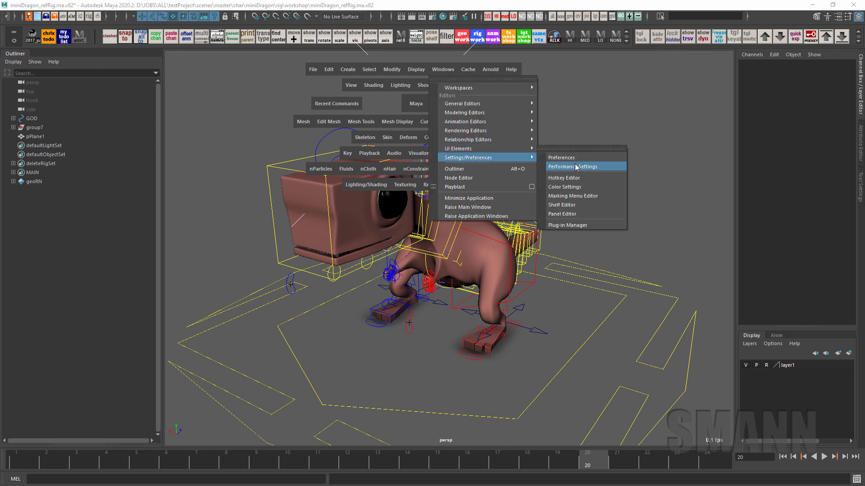
pyautogui.click(597, 198)
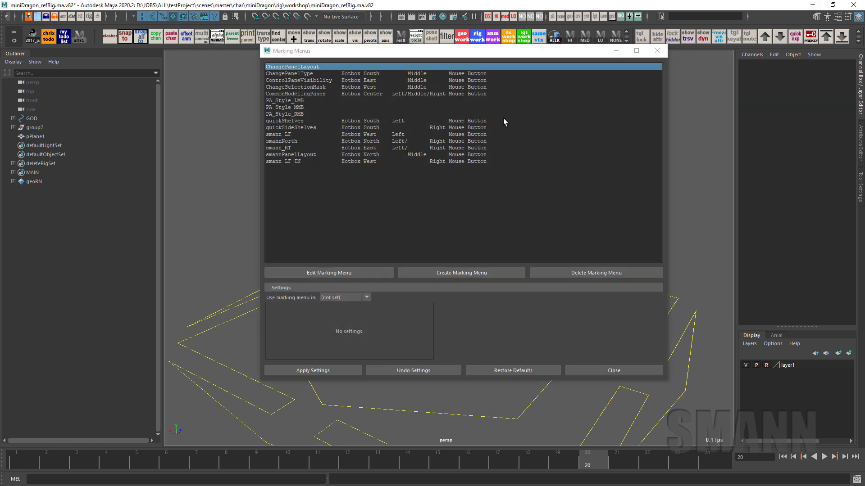
pyautogui.moveTo(481, 55); pyautogui.dragTo(511, 91)
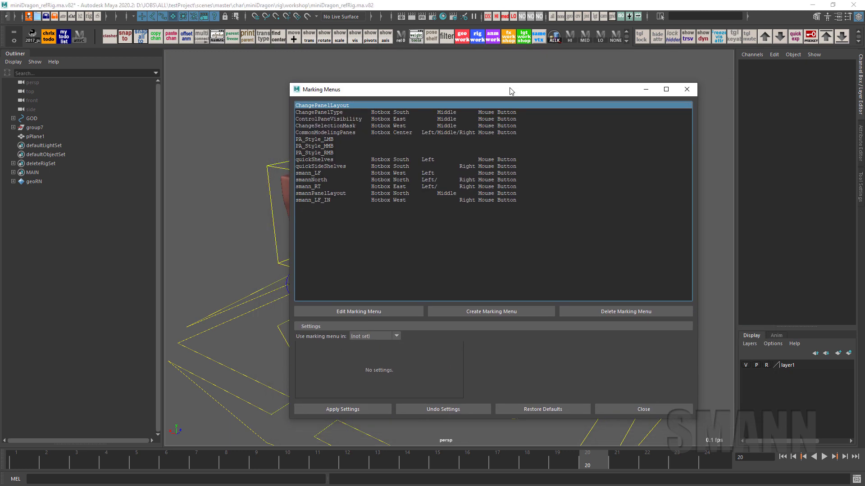
# Create a new marking menu named youtube and save it.
pyautogui.moveTo(511, 91); pyautogui.dragTo(516, 71)
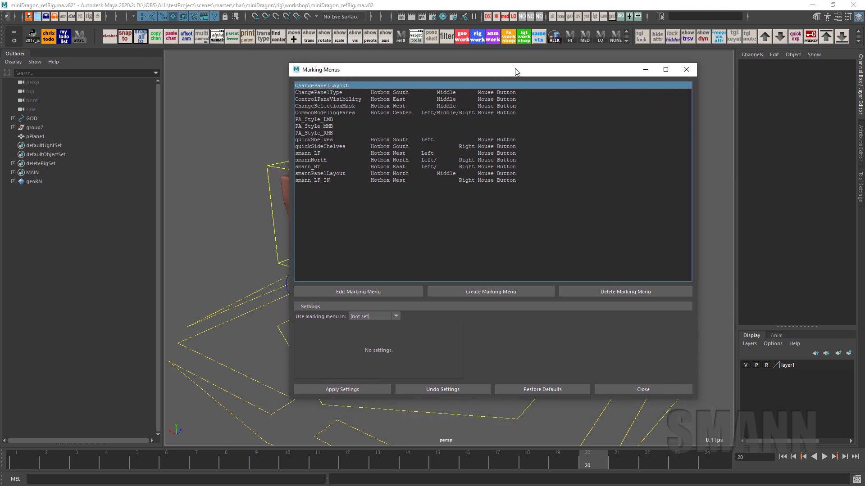
pyautogui.moveTo(516, 71); pyautogui.dragTo(504, 66)
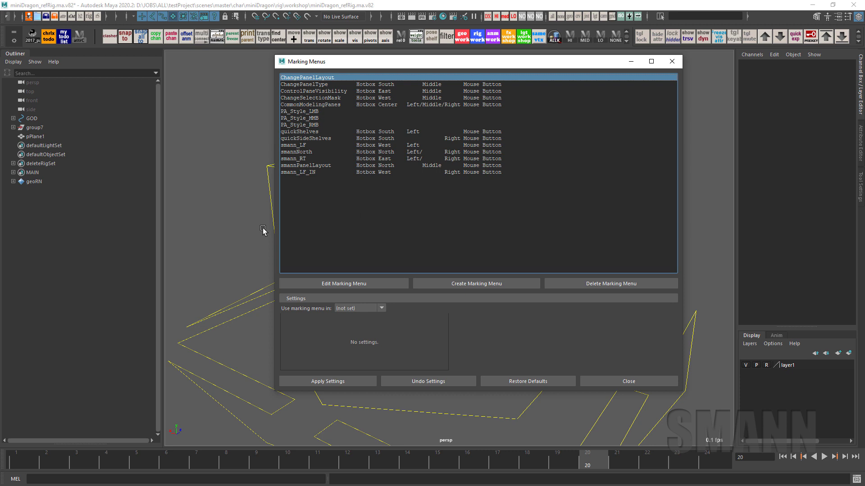
pyautogui.click(474, 285)
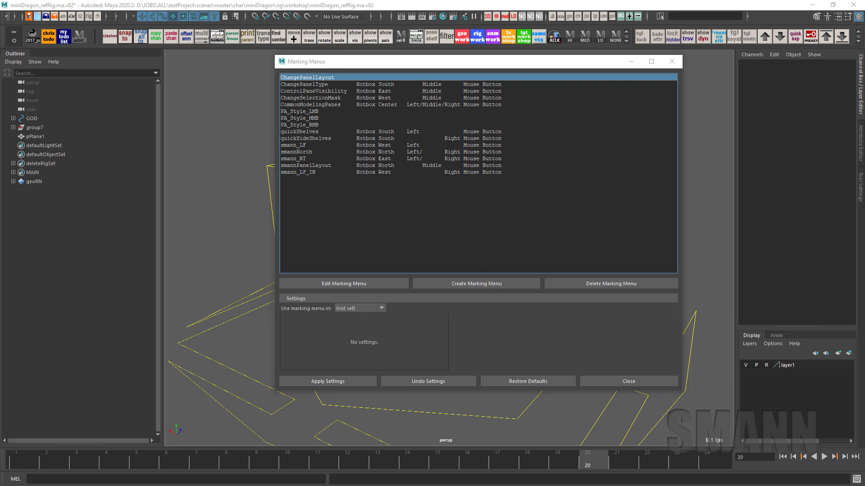
pyautogui.click(274, 302)
pyautogui.write('youtube')
pyautogui.click(232, 374)
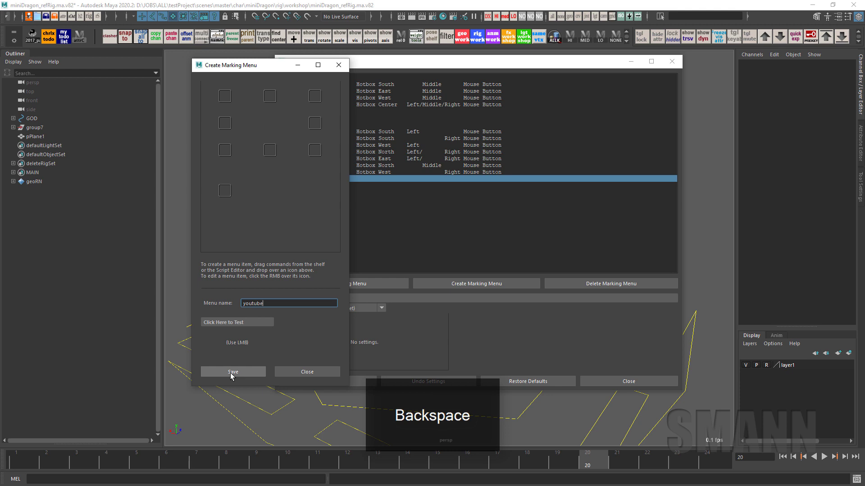
# Try to save the youtube menu a second time, dismiss the alert and close the Create Marking Menu window.
pyautogui.moveTo(250, 65); pyautogui.dragTo(166, 66)
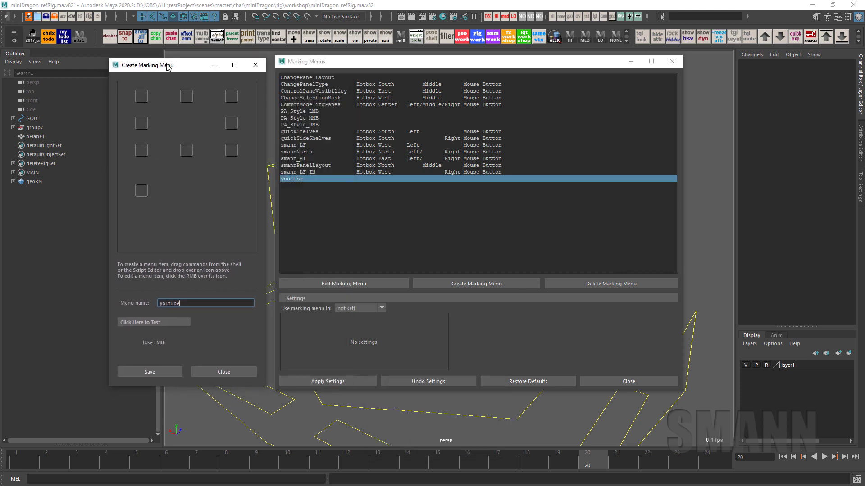
pyautogui.click(166, 371)
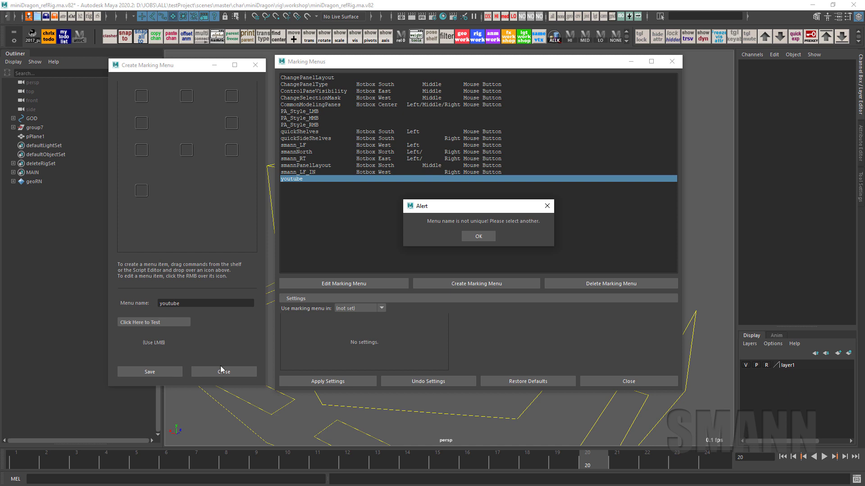
pyautogui.moveTo(469, 211); pyautogui.dragTo(455, 200)
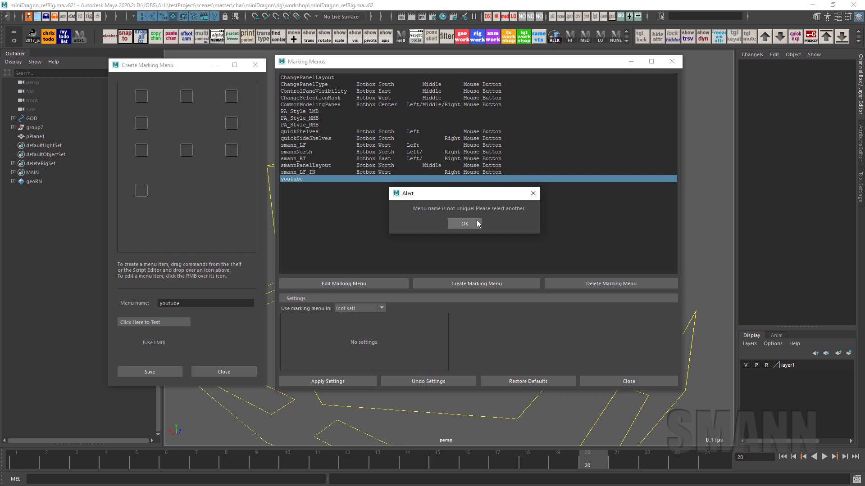
pyautogui.click(478, 224)
pyautogui.click(232, 372)
# Reopen the youtube marking menu for editing and place its narrowed window beside the marking menu list.
pyautogui.click(343, 283)
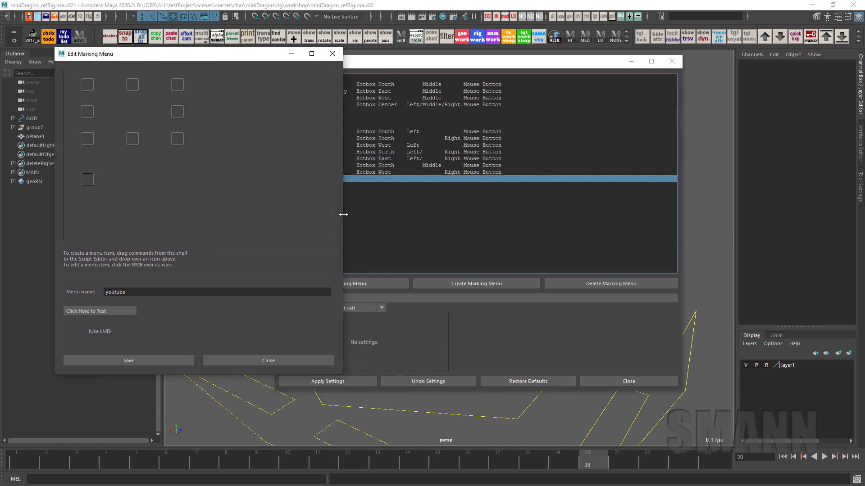
pyautogui.moveTo(344, 210); pyautogui.dragTo(217, 210)
pyautogui.moveTo(120, 59); pyautogui.dragTo(195, 66)
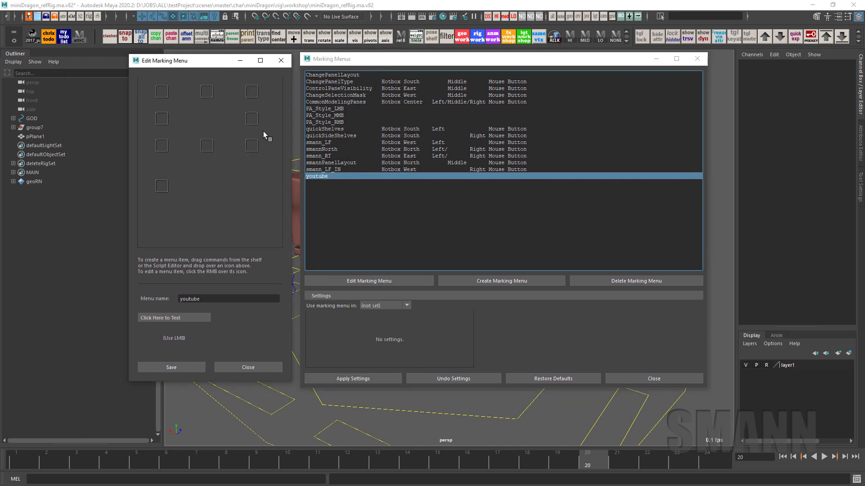
# Detach the Navigate Shelves menu as a floating window and switch to the previous shelf.
pyautogui.press('space')
pyautogui.moveTo(494, 321)
pyautogui.mouseDown()
pyautogui.moveTo(534, 323)
pyautogui.moveTo(494, 321)
pyautogui.mouseUp()
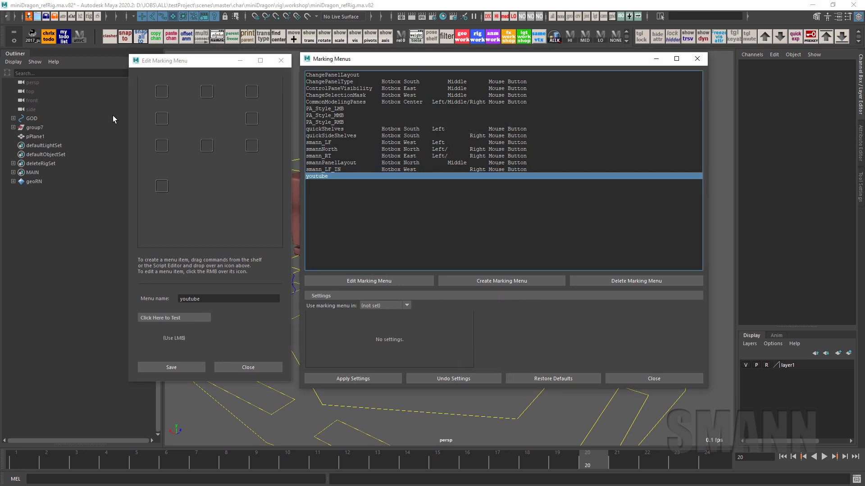
pyautogui.click(14, 41)
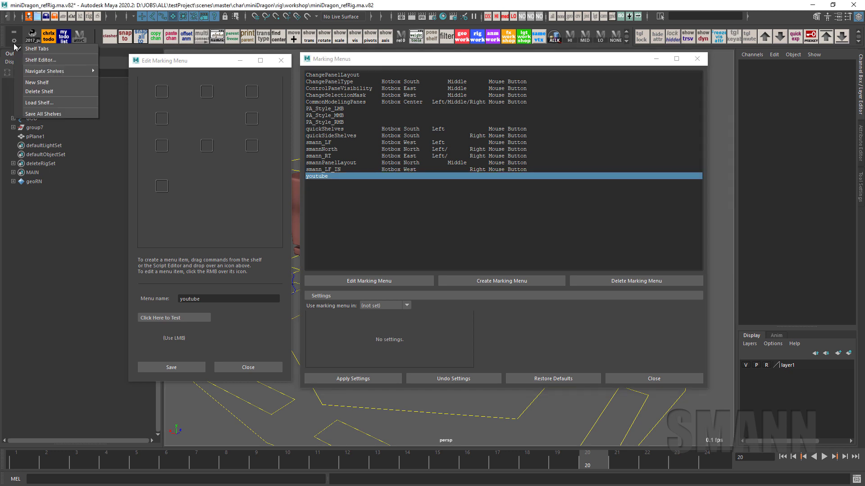
pyautogui.moveTo(41, 74)
pyautogui.click(113, 64)
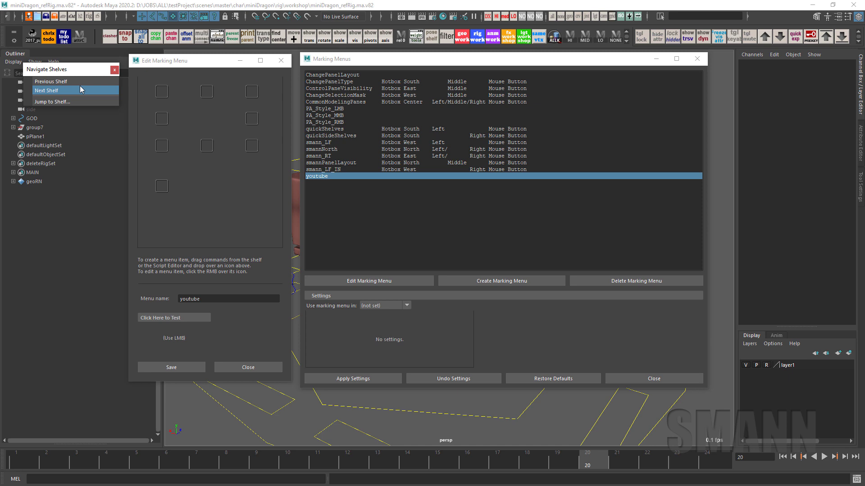
pyautogui.click(79, 83)
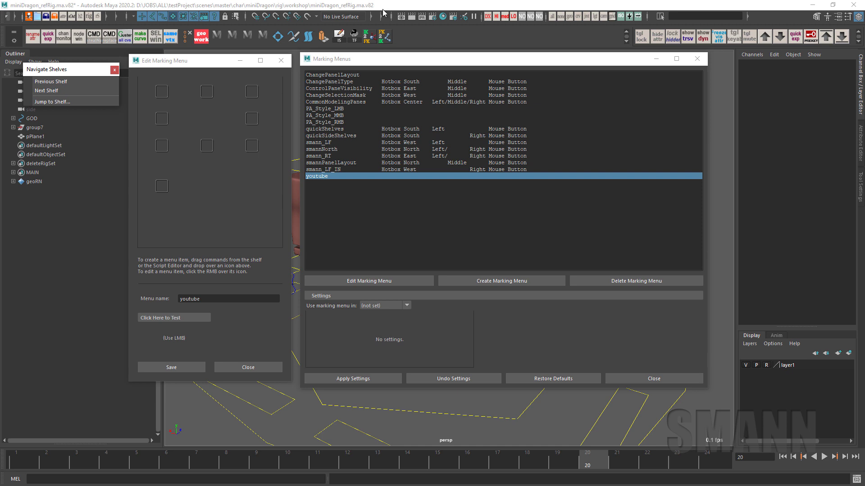
# Try adding FK shelf tools to the north-west and north slots of the youtube menu, and delete both items.
pyautogui.moveTo(383, 41); pyautogui.dragTo(163, 91, button='middle')
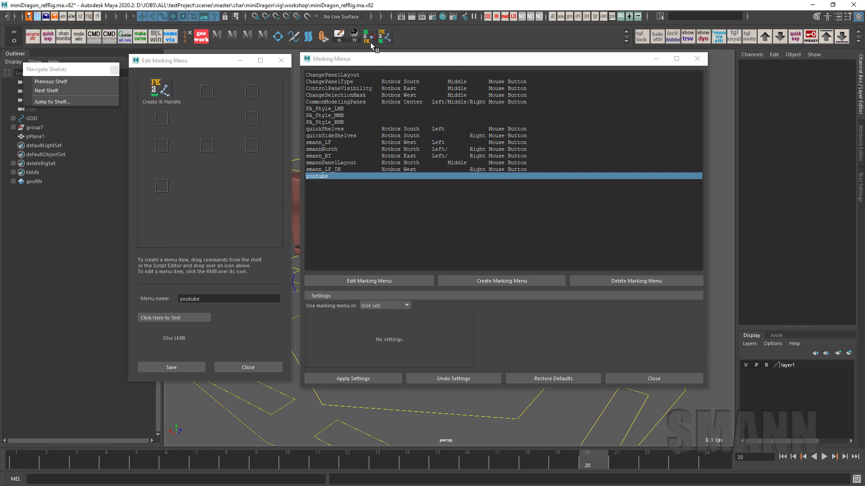
pyautogui.moveTo(271, 87); pyautogui.dragTo(207, 92, button='middle')
pyautogui.rightClick(210, 88)
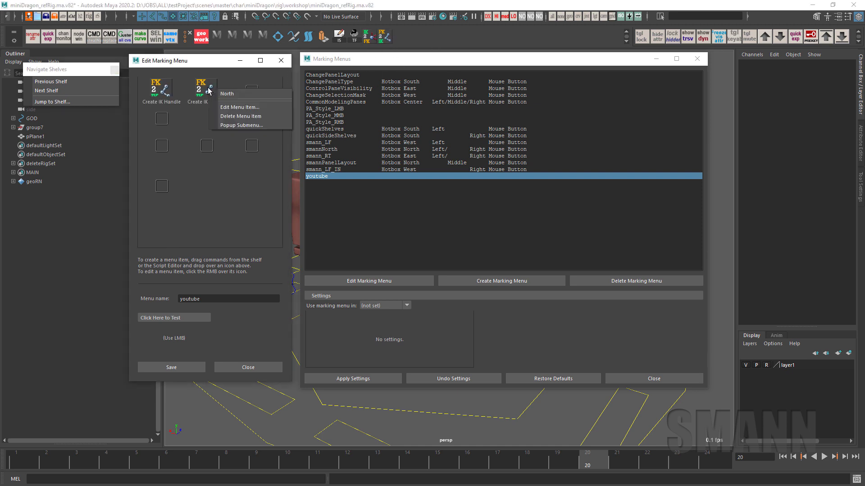
pyautogui.click(243, 116)
pyautogui.rightClick(163, 89)
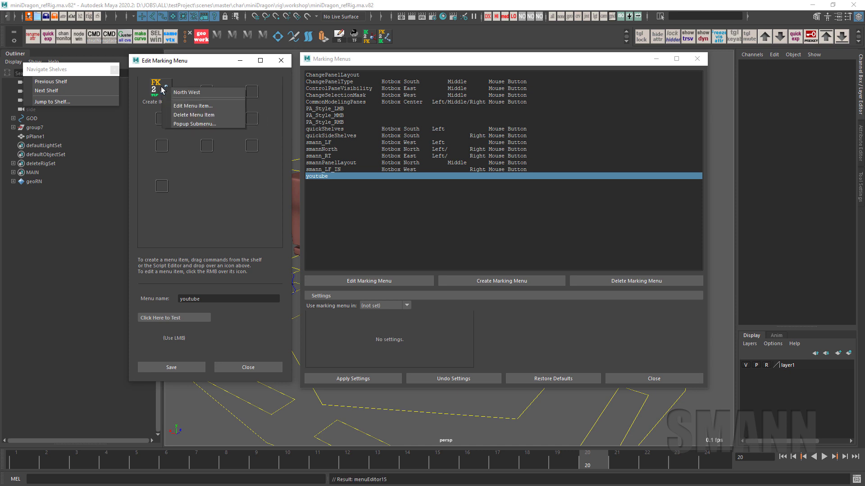
pyautogui.click(196, 115)
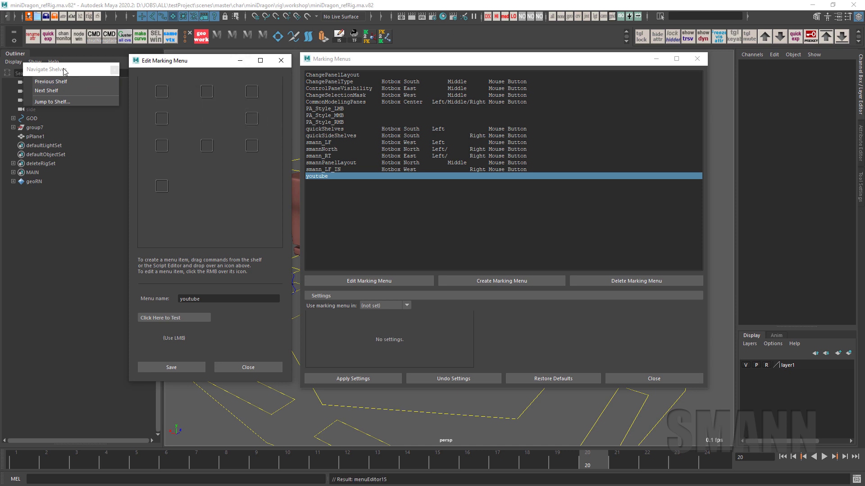
# Close the floating Navigate Shelves menu and set up the Script Editor with cleared history beside the Edit Marking Menu window.
pyautogui.moveTo(66, 71); pyautogui.dragTo(69, 73)
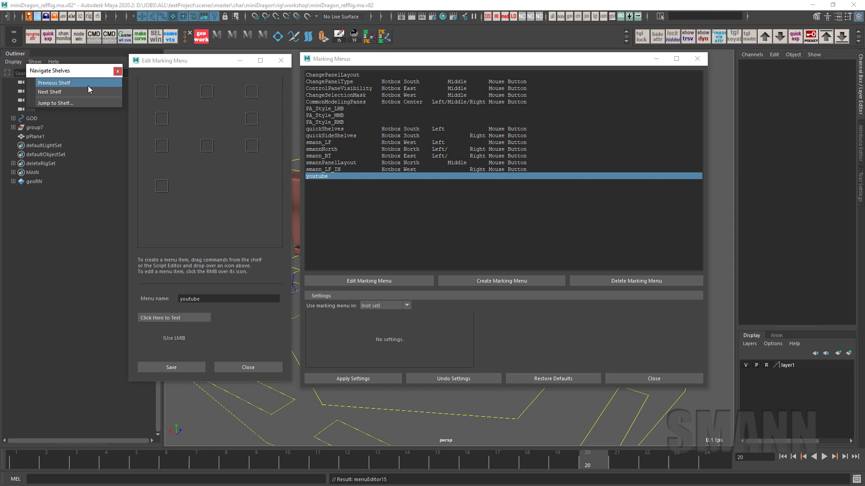
pyautogui.click(117, 71)
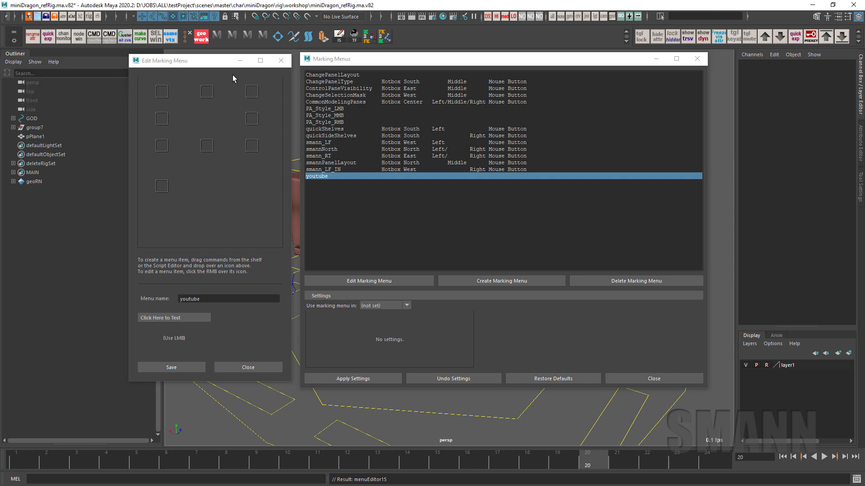
pyautogui.click(856, 479)
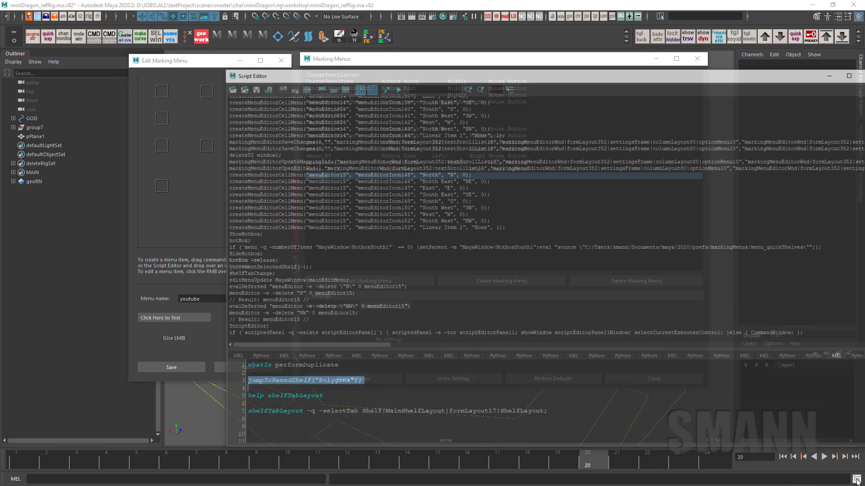
pyautogui.moveTo(524, 342); pyautogui.dragTo(523, 355)
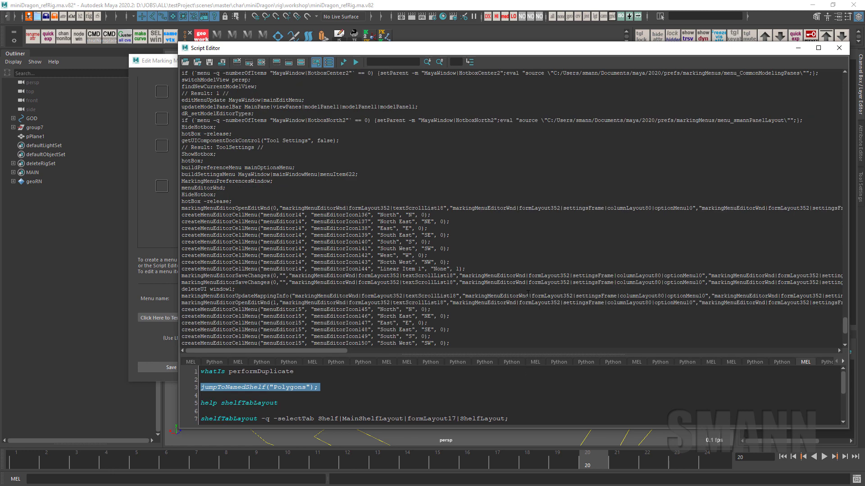
pyautogui.click(237, 62)
pyautogui.moveTo(478, 126); pyautogui.dragTo(536, 211, button='right')
pyautogui.moveTo(180, 42); pyautogui.dragTo(482, 41)
pyautogui.moveTo(528, 54); pyautogui.dragTo(425, 50)
pyautogui.click(437, 57)
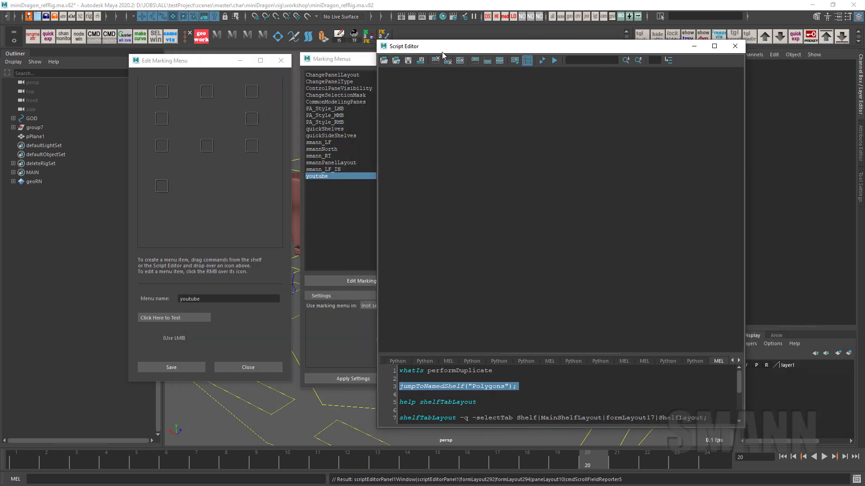
# Switch to the previous shelf and back to the next one to record both navigation commands in the Script Editor.
pyautogui.click(14, 34)
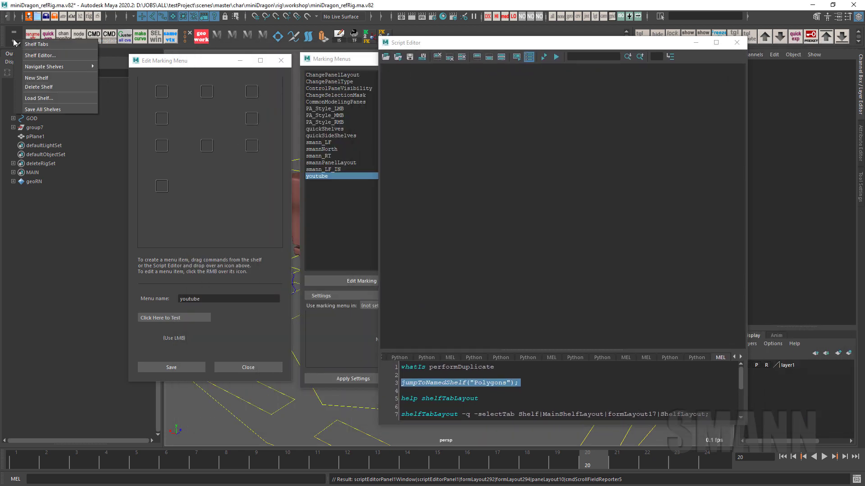
pyautogui.moveTo(43, 68)
pyautogui.click(117, 67)
pyautogui.click(14, 33)
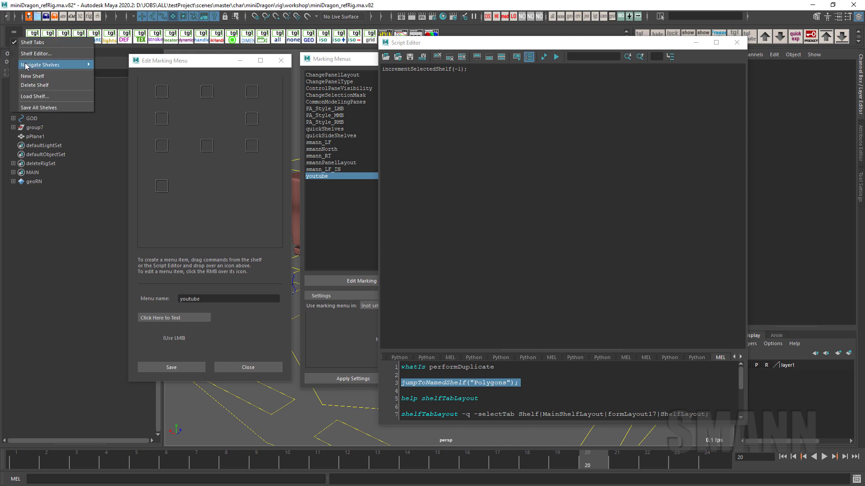
pyautogui.click(119, 77)
pyautogui.click(497, 147)
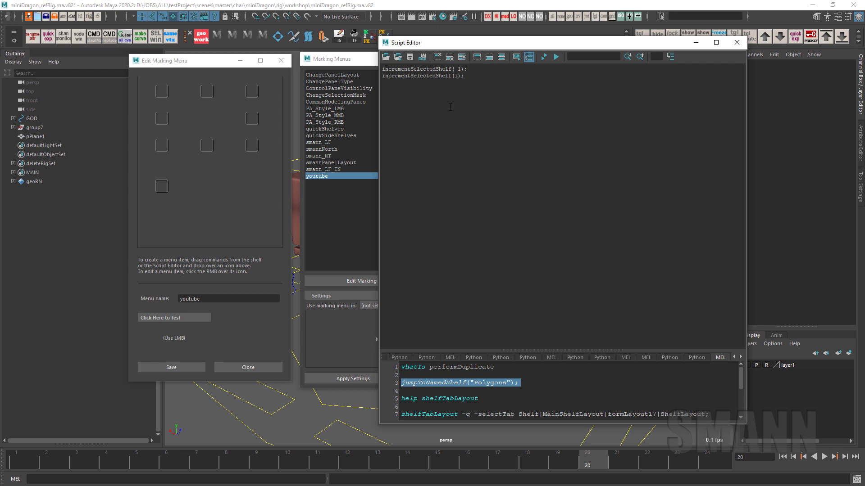
# Copy both incrementSelectedShelf commands from the history into the MEL script area and delete the duplicate pair above them.
pyautogui.hotkey('ctrl', 'a')
pyautogui.hotkey('ctrl', 'c')
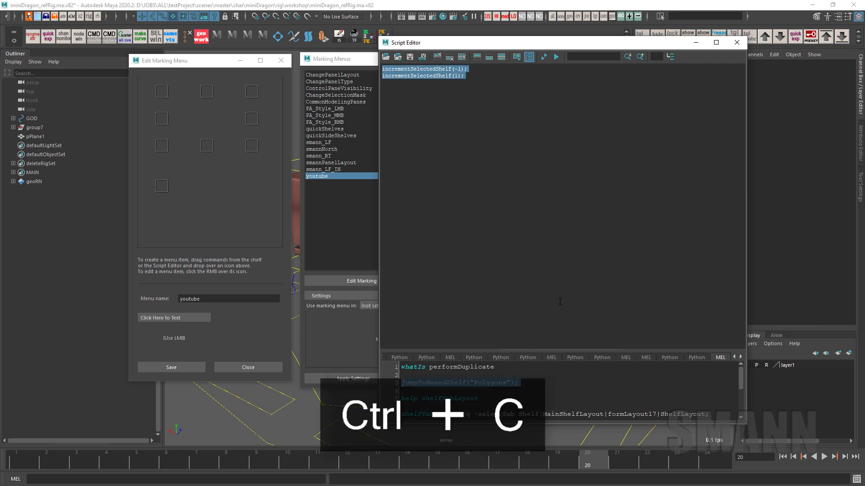
pyautogui.moveTo(589, 350); pyautogui.dragTo(590, 149)
pyautogui.click(611, 288)
pyautogui.press('Return')
pyautogui.hotkey('ctrl', 'v')
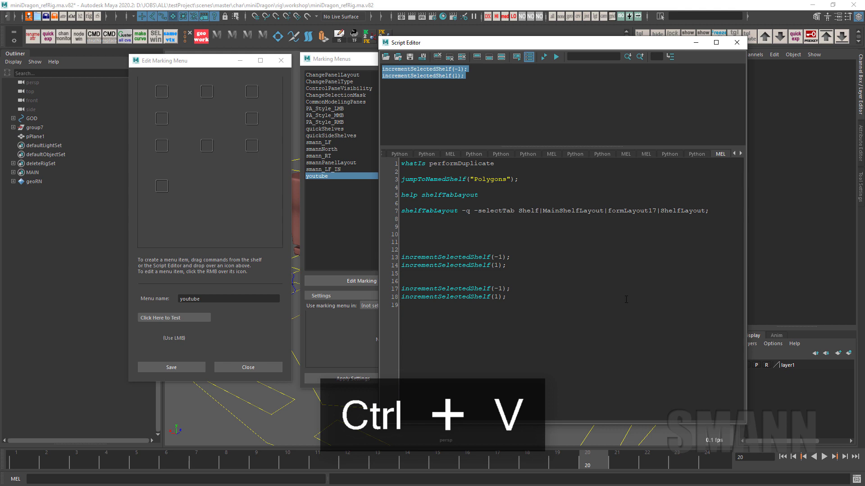
pyautogui.moveTo(401, 233); pyautogui.dragTo(511, 267)
pyautogui.press('BackSpace')
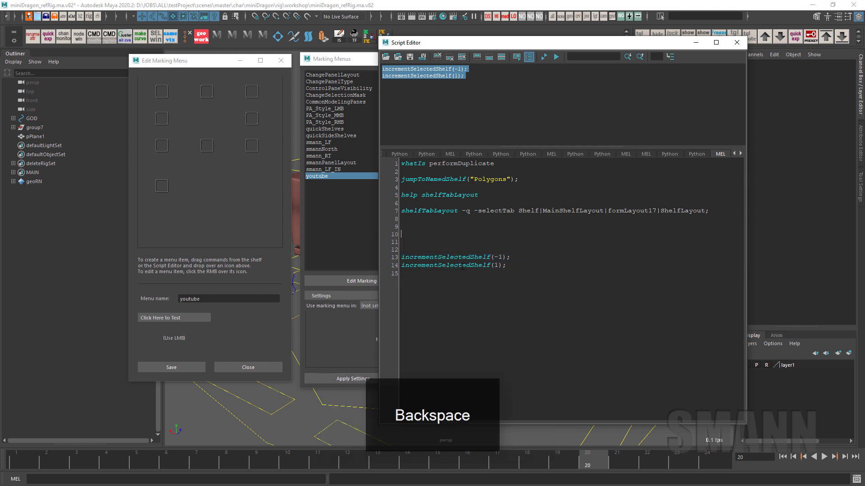
# Add incrementSelectedShelf(-1); to the west slot and incrementSelectedShelf(1); to the east slot of the youtube menu.
pyautogui.click(553, 101)
pyautogui.tripleClick(520, 256)
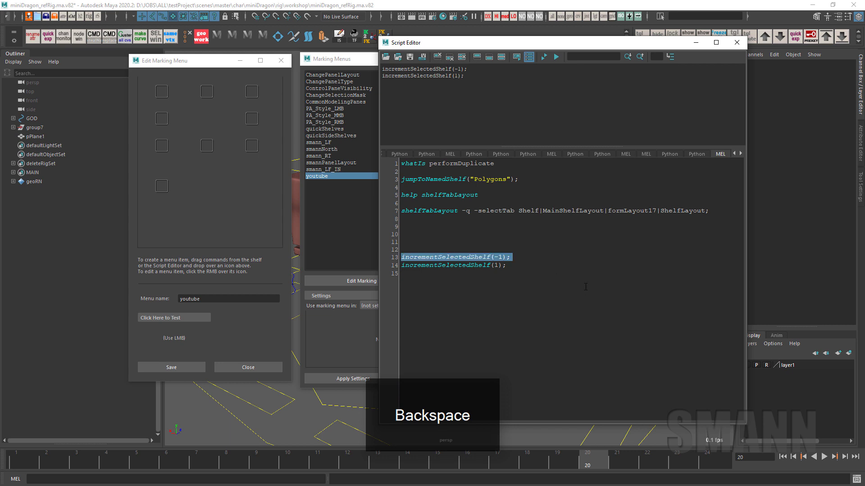
pyautogui.moveTo(484, 258); pyautogui.dragTo(162, 116)
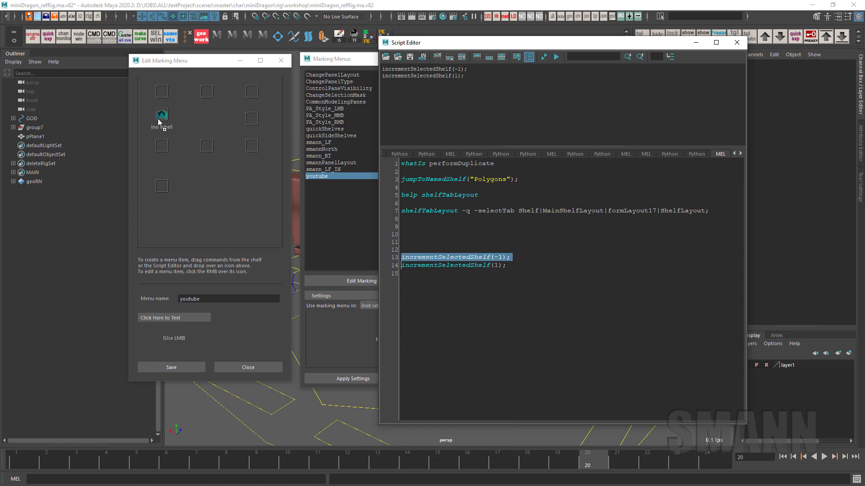
pyautogui.tripleClick(479, 265)
pyautogui.moveTo(276, 155); pyautogui.dragTo(252, 118)
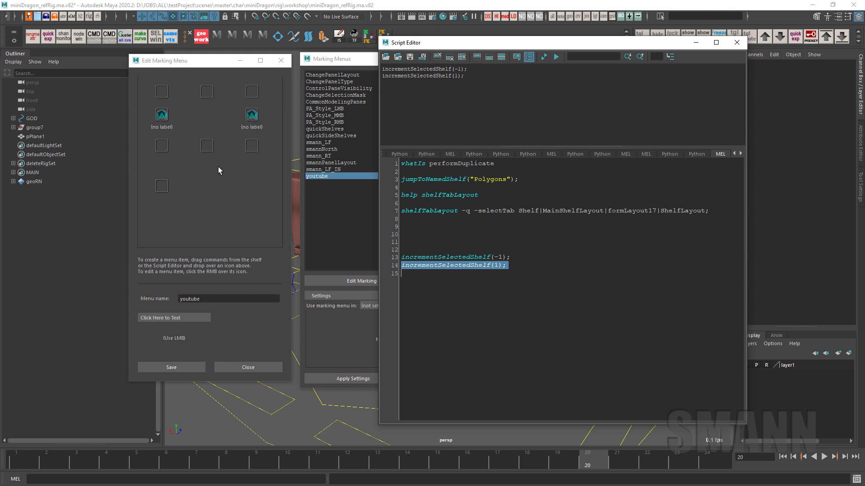
# Label the west menu item "prev shelf" and save the item.
pyautogui.rightClick(164, 117)
pyautogui.click(197, 133)
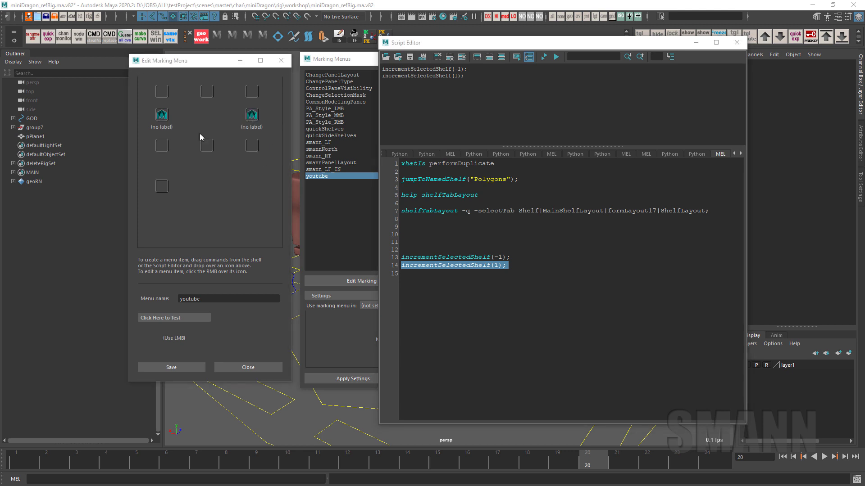
pyautogui.write('pre')
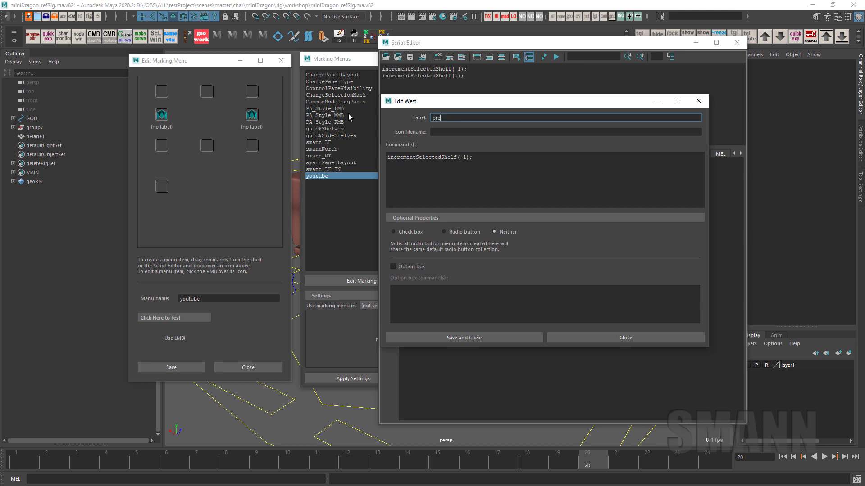
pyautogui.write('v shelf')
pyautogui.click(473, 336)
# Label the east menu item as the next-shelf command, and save and close the youtube menu.
pyautogui.rightClick(252, 121)
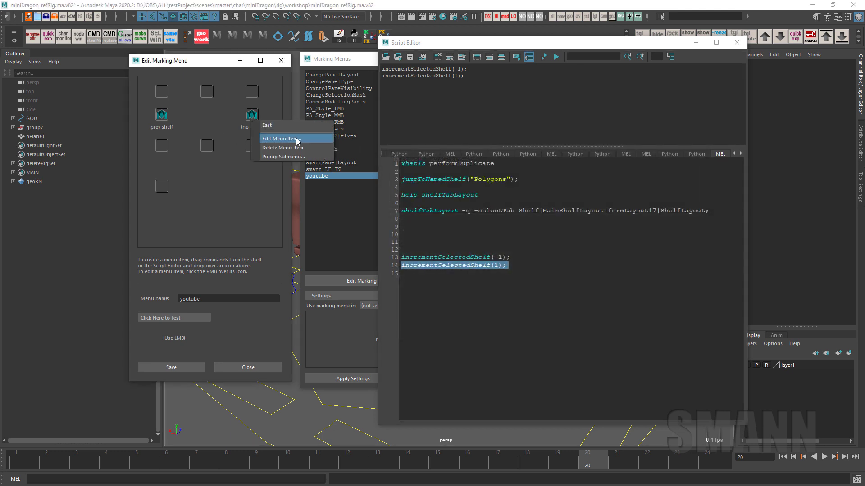
pyautogui.click(281, 139)
pyautogui.write('nextg')
pyautogui.press('BackSpace')
pyautogui.write('s')
pyautogui.click(279, 342)
pyautogui.click(177, 369)
pyautogui.click(248, 368)
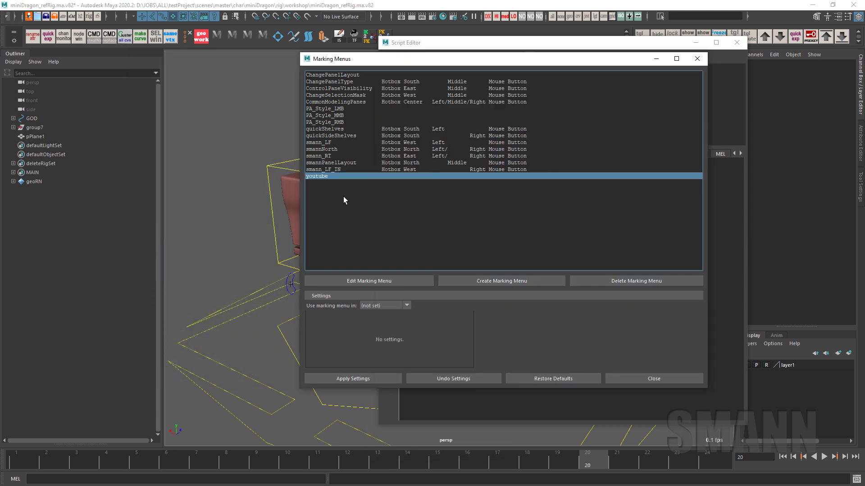
# Open the youtube marking menu for editing, test its prev shelf and next shelf items, and close the editor.
pyautogui.doubleClick(329, 177)
pyautogui.moveTo(214, 60); pyautogui.dragTo(227, 55)
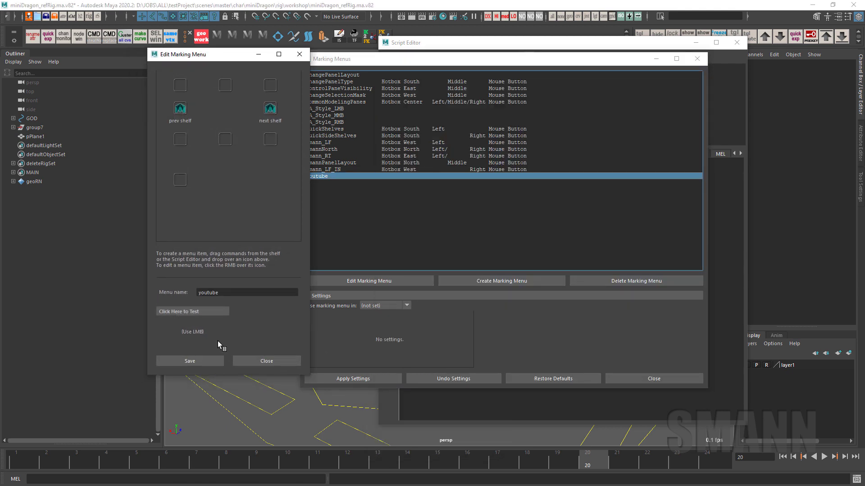
pyautogui.moveTo(189, 329); pyautogui.dragTo(83, 326)
pyautogui.moveTo(198, 334); pyautogui.dragTo(256, 335)
pyautogui.moveTo(173, 335); pyautogui.dragTo(201, 333)
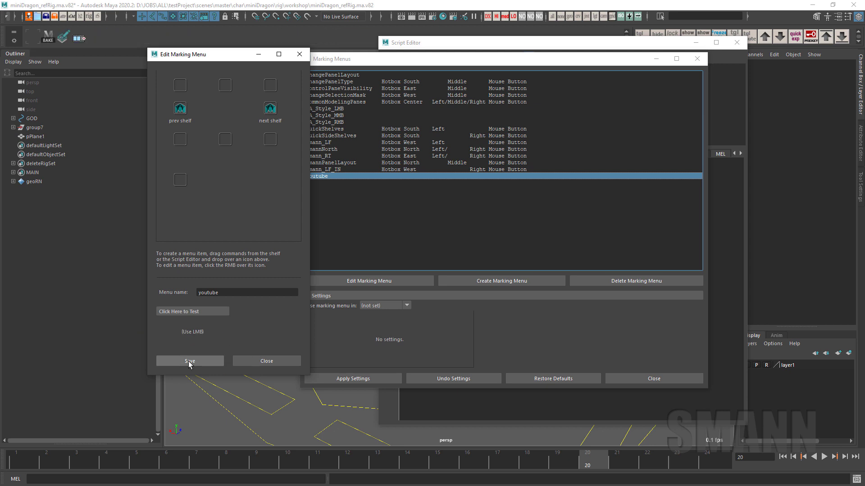
pyautogui.click(233, 360)
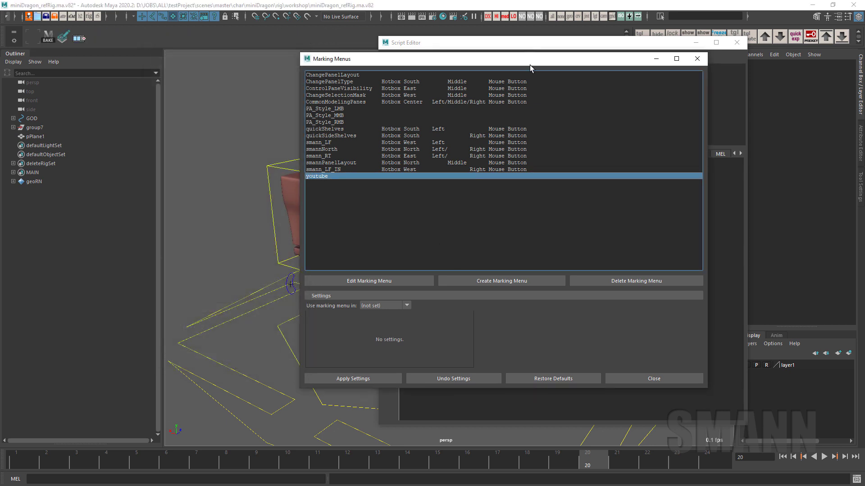
# Move the Marking Menus window clear of the viewport and bring up the hotbox's quick shelves marking menu.
pyautogui.moveTo(529, 68); pyautogui.dragTo(689, 77)
pyautogui.press('space')
pyautogui.click(338, 235)
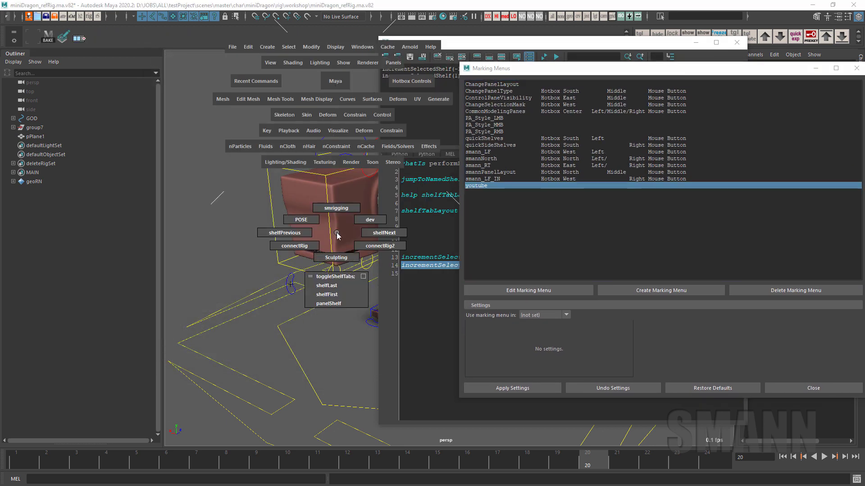
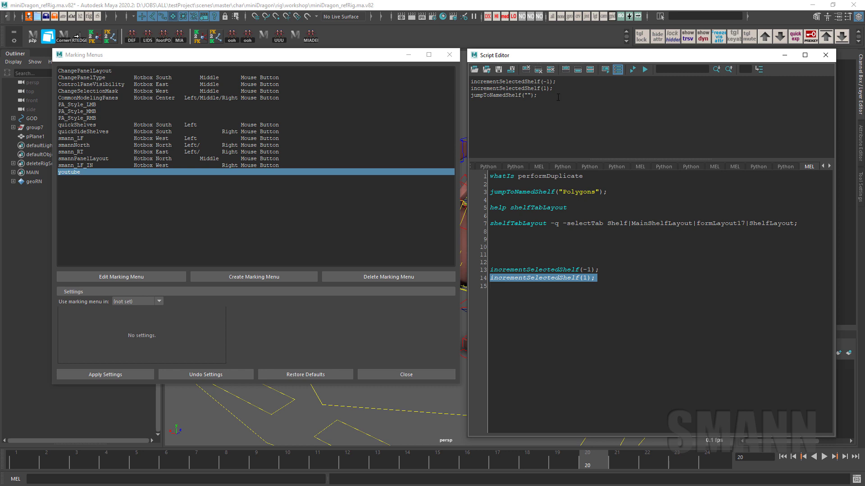
# Copy the jumpToNamedShelf(""); command from the history to a new line below the incrementSelectedShelf commands in the MEL script.
pyautogui.moveTo(558, 97); pyautogui.dragTo(471, 88)
pyautogui.click(545, 103)
pyautogui.tripleClick(544, 97)
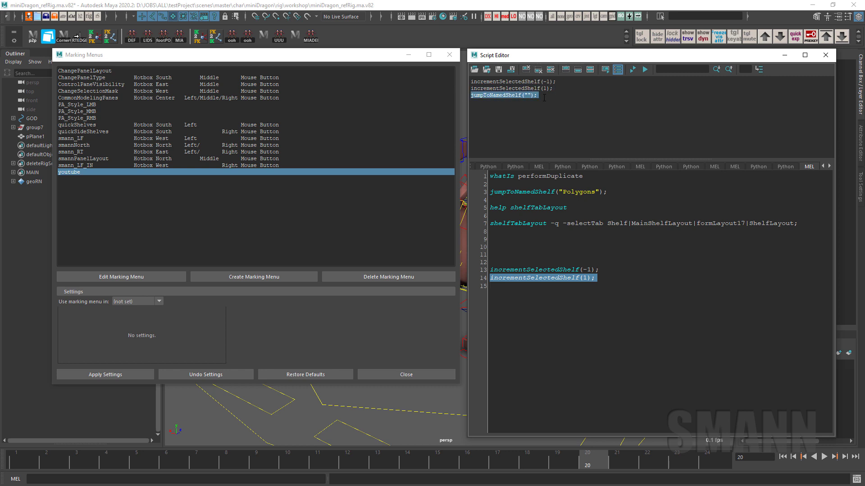
pyautogui.hotkey('ctrl', 'c')
pyautogui.click(669, 304)
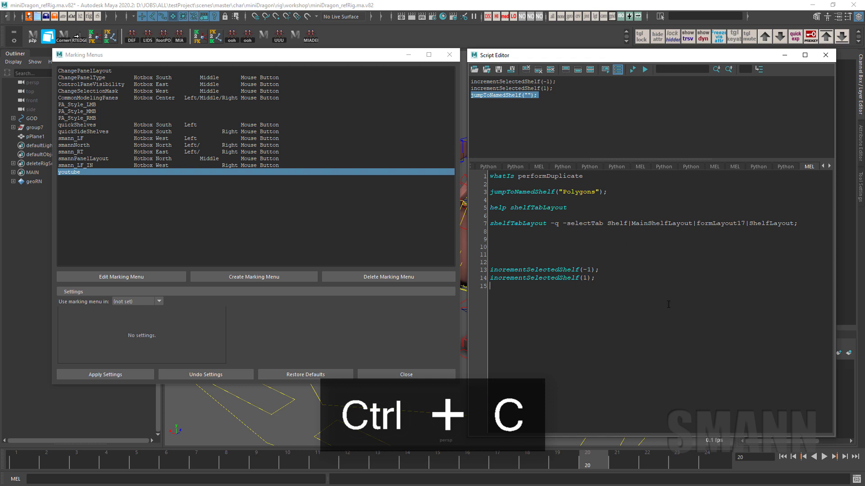
pyautogui.press('Return')
pyautogui.press('Return')
pyautogui.press('Return')
pyautogui.press('Return')
pyautogui.press('Up')
pyautogui.hotkey('ctrl', 'v')
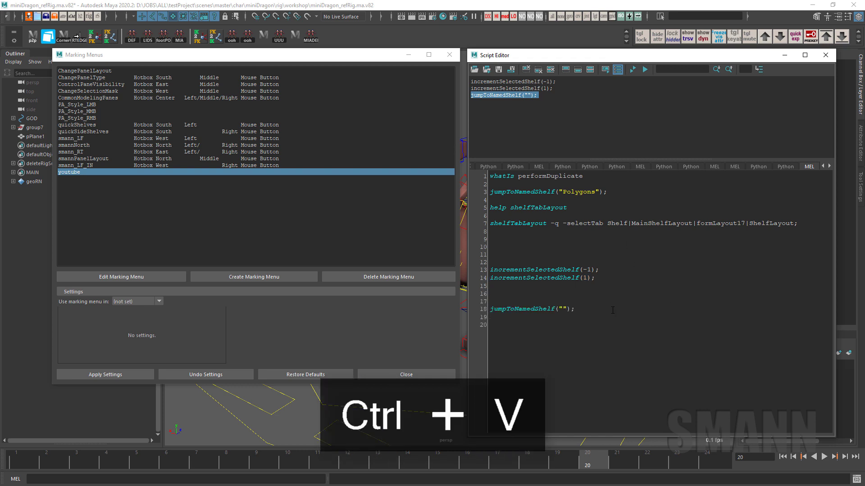
# Enter Pose as the shelf name in the jumpToNamedShelf command and run that line.
pyautogui.press('Left')
pyautogui.press('Left')
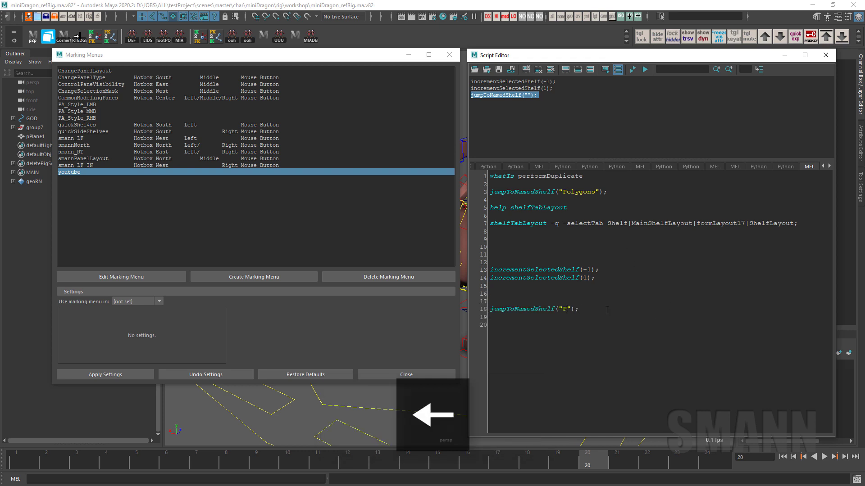
pyautogui.tripleClick(610, 308)
pyautogui.press('KP_Enter')
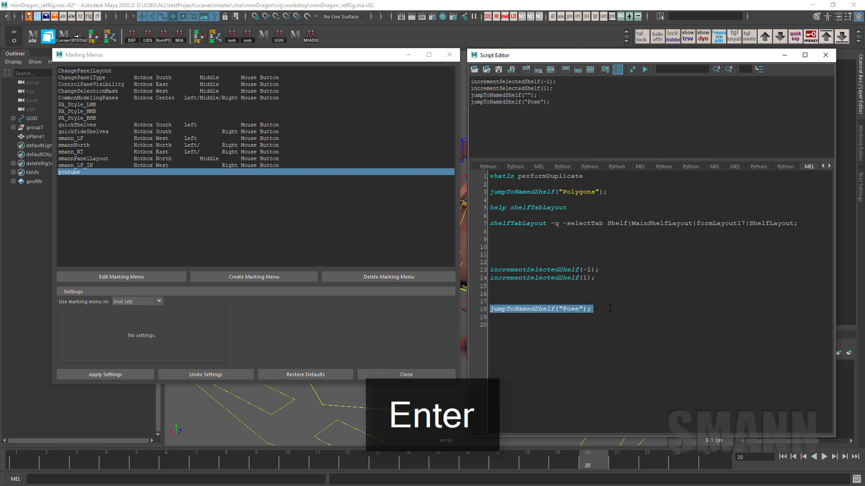
# Switch to a different shelf through the hotbox and run jumpToNamedShelf("Pose"); again to test it.
pyautogui.click(366, 400)
pyautogui.press('space')
pyautogui.moveTo(357, 430); pyautogui.dragTo(350, 344)
pyautogui.tripleClick(609, 308)
pyautogui.press('KP_Enter')
# Copy jumpToNamedShelf("Pose"); from the script into the command area of the youtube menu's north item.
pyautogui.tripleClick(610, 309)
pyautogui.hotkey('ctrl', 'x')
pyautogui.hotkey('ctrl', 'z')
pyautogui.tripleClick(666, 310)
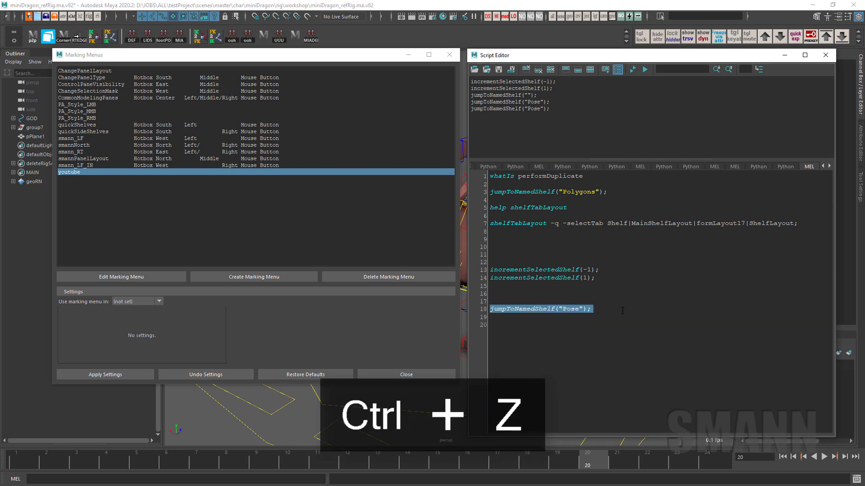
pyautogui.hotkey('ctrl', 'c')
pyautogui.click(77, 172)
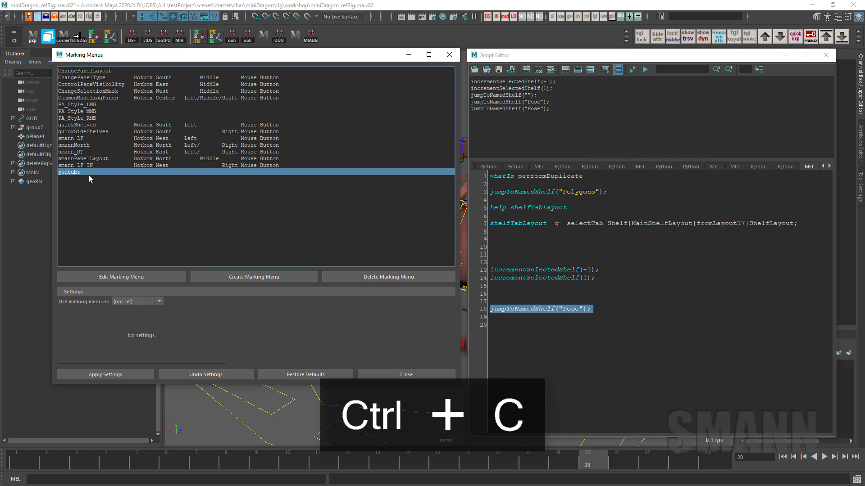
pyautogui.doubleClick(84, 172)
pyautogui.moveTo(217, 59); pyautogui.dragTo(297, 52)
pyautogui.rightClick(303, 81)
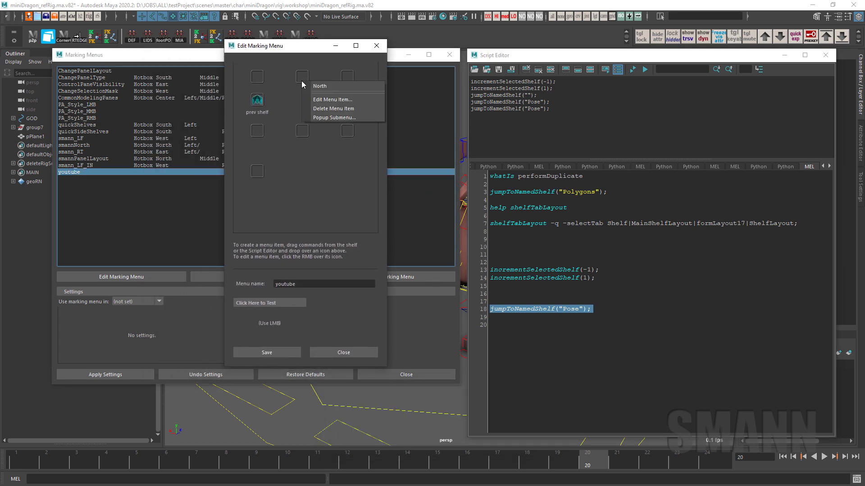
pyautogui.click(339, 100)
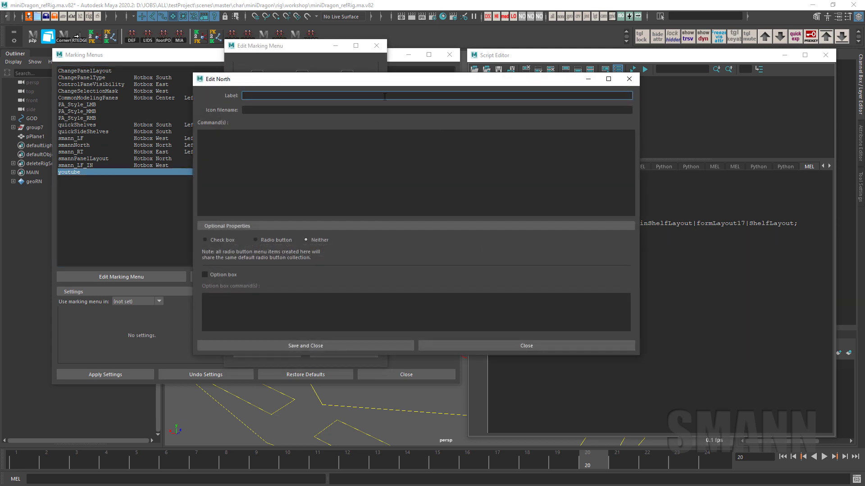
pyautogui.hotkey('ctrl', 'v')
# Label the north item "POSE shelf", save it with the youtube menu, and close the Marking Menus window.
pyautogui.click(284, 95)
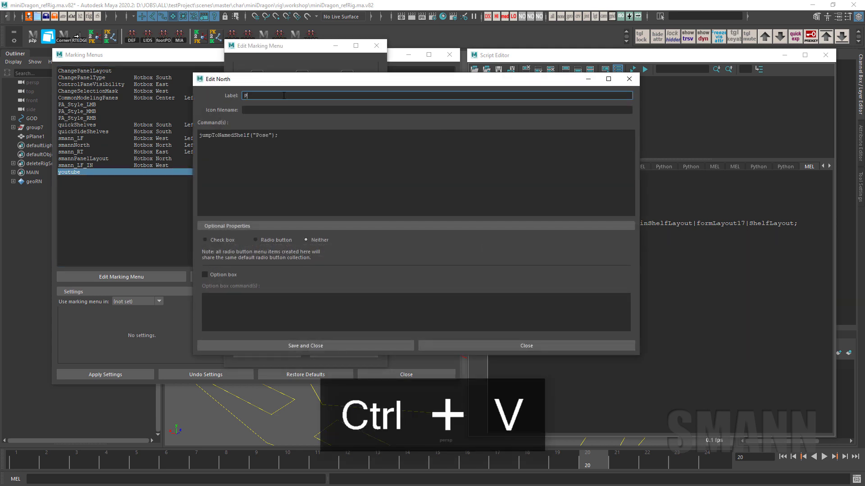
pyautogui.write('POSE sH')
pyautogui.press('BackSpace')
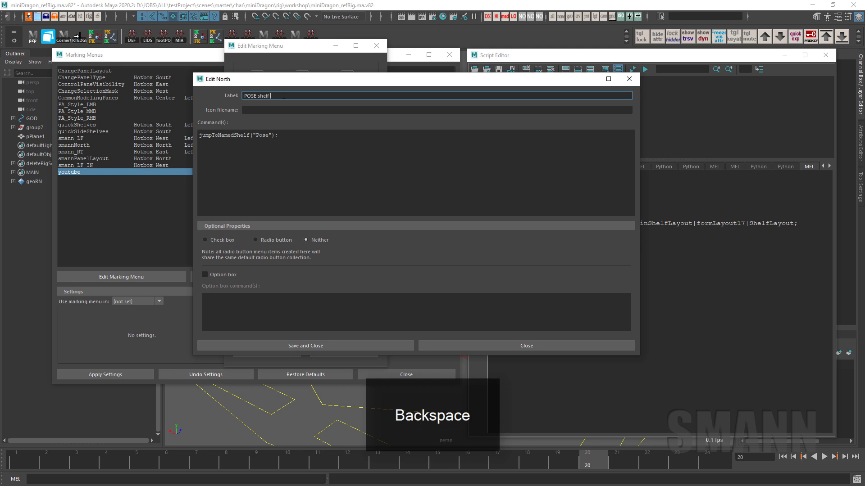
pyautogui.click(322, 346)
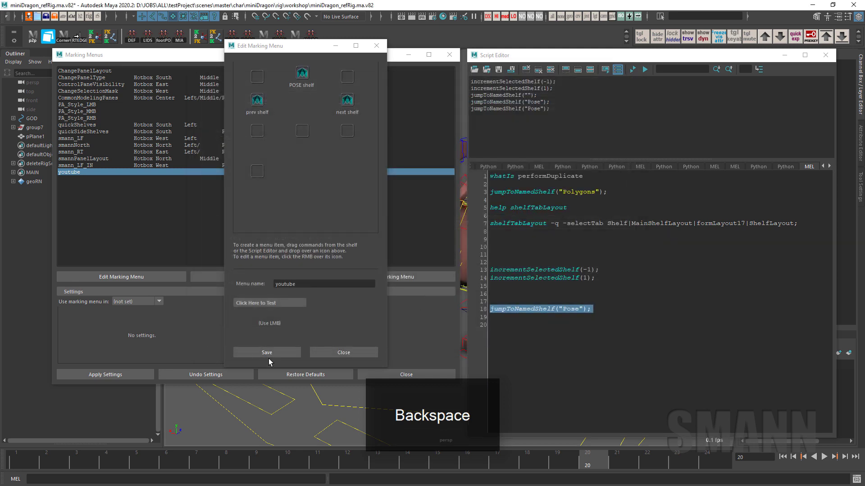
pyautogui.click(338, 352)
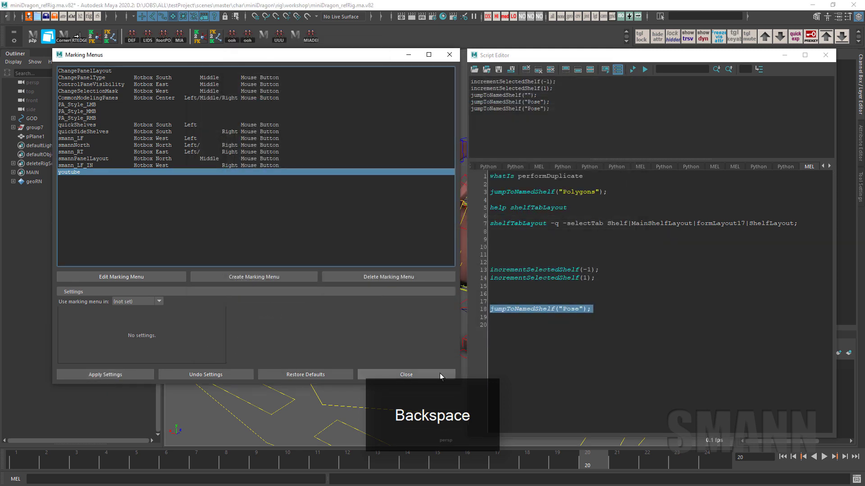
pyautogui.click(425, 377)
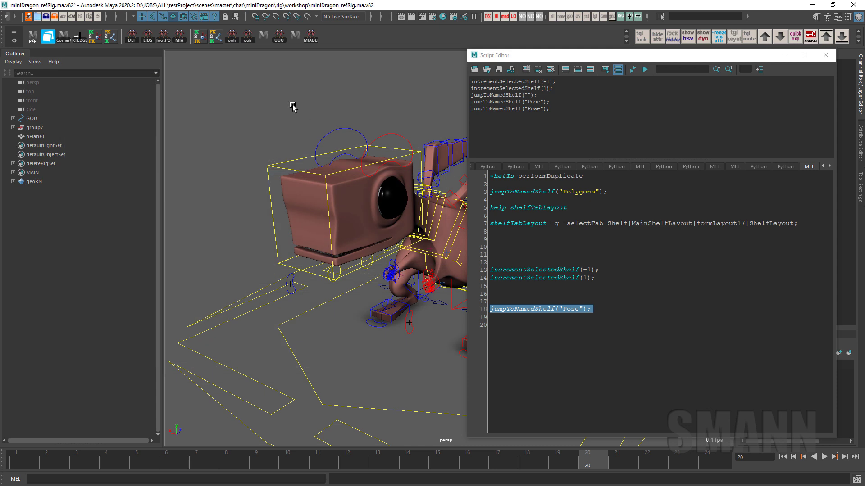
# Reopen the Marking Menu Editor from the hotbox and open the youtube menu for editing.
pyautogui.press('space')
pyautogui.click(312, 82)
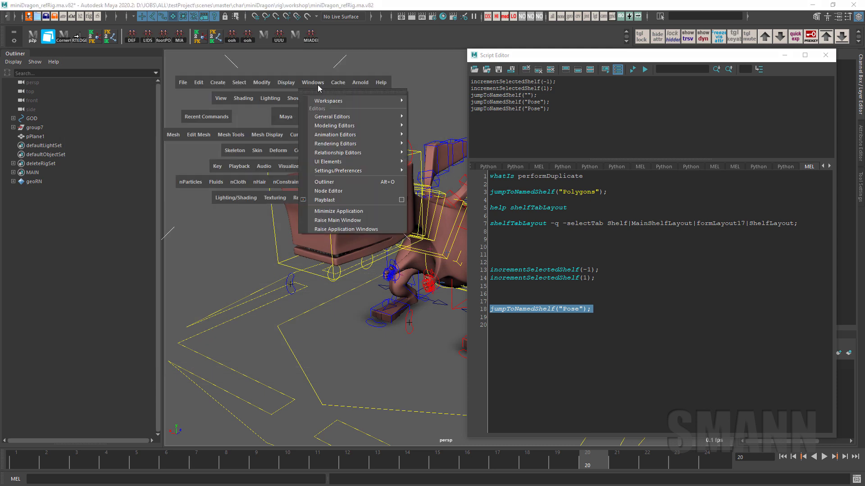
pyautogui.moveTo(403, 170)
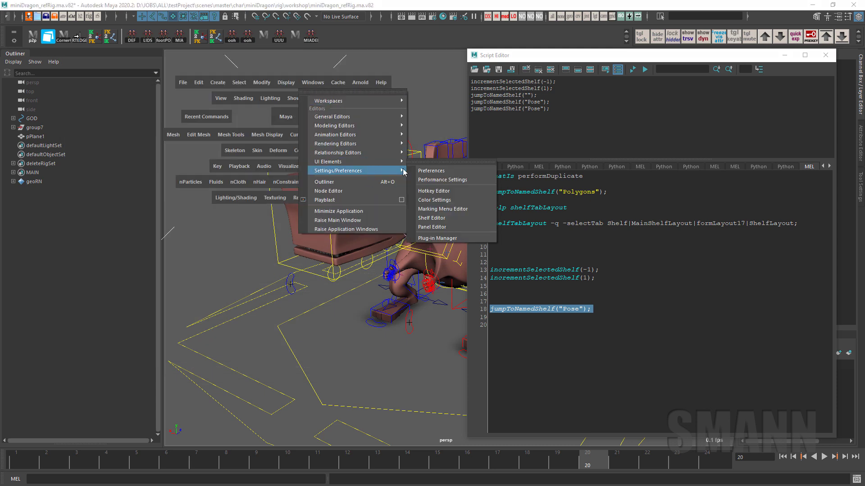
pyautogui.click(463, 211)
pyautogui.moveTo(351, 63); pyautogui.dragTo(445, 67)
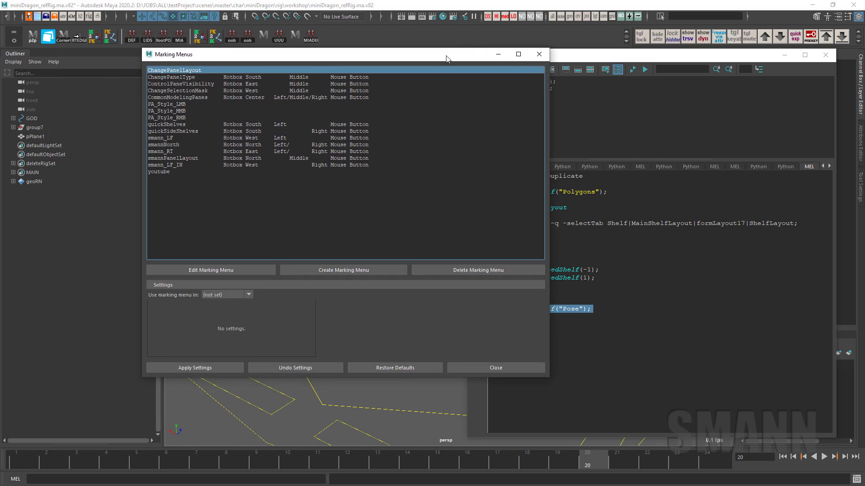
pyautogui.doubleClick(192, 171)
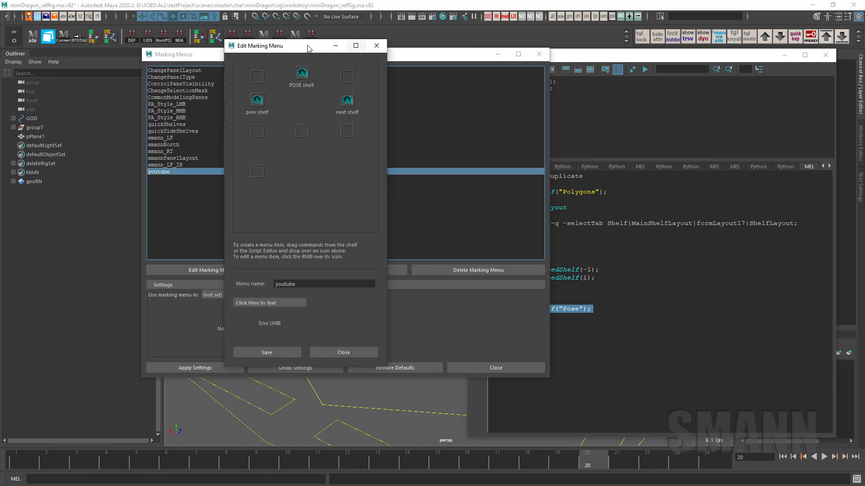
# Test the youtube menu's POSE shelf, prev shelf and next shelf items, and save the menu.
pyautogui.moveTo(239, 323); pyautogui.dragTo(228, 198)
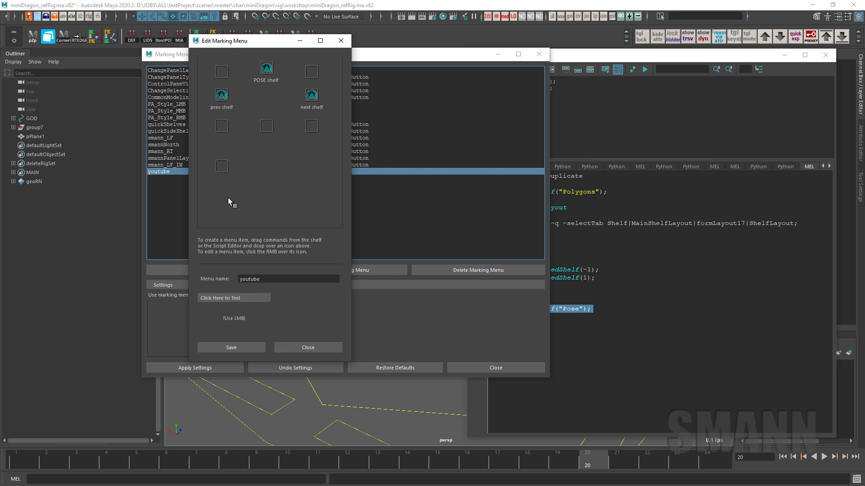
pyautogui.moveTo(245, 317); pyautogui.dragTo(229, 241)
pyautogui.moveTo(218, 319); pyautogui.dragTo(245, 318)
pyautogui.moveTo(232, 320); pyautogui.dragTo(225, 234)
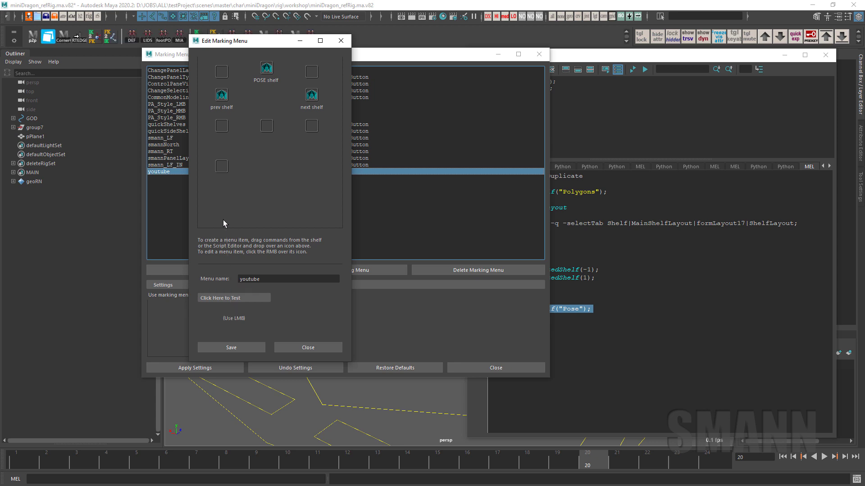
pyautogui.click(238, 350)
# Move the Marking Menus window aside and try the marking menu in the hotbox's west region.
pyautogui.moveTo(401, 54); pyautogui.dragTo(587, 80)
pyautogui.press('space')
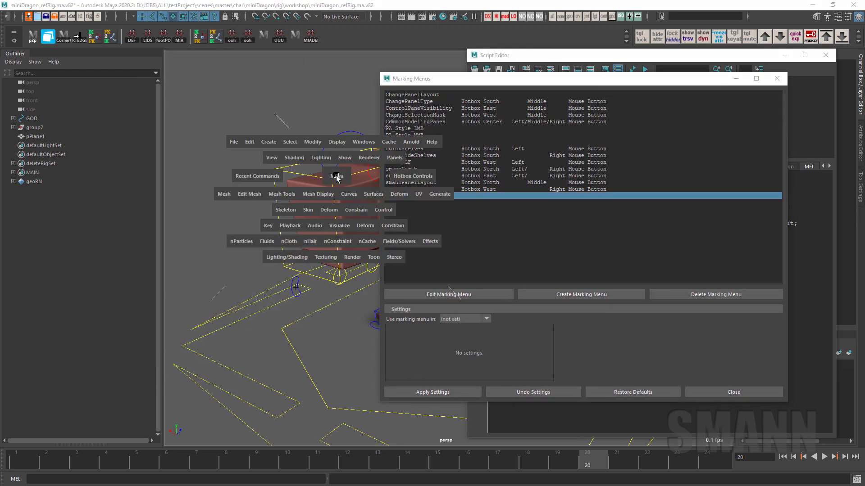
pyautogui.moveTo(187, 190); pyautogui.dragTo(177, 158, button='middle')
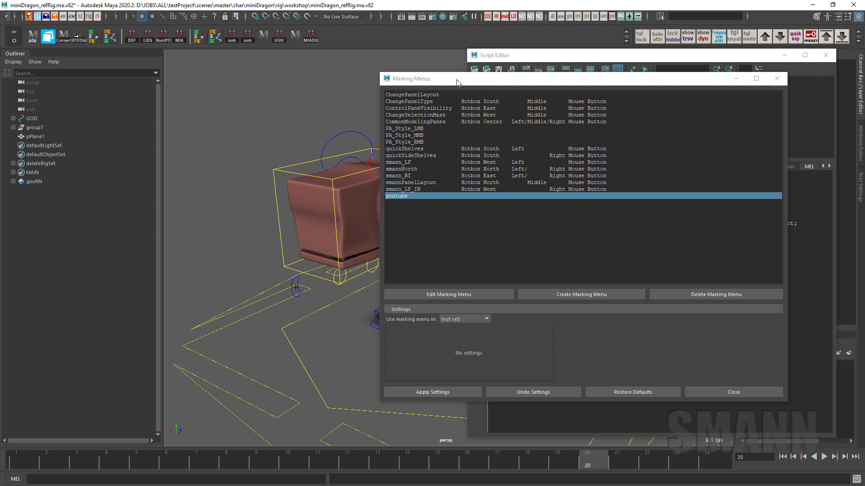
# Examine the ChangeSelectionMask menu's hotbox settings and its items, and close its editor.
pyautogui.moveTo(460, 79); pyautogui.dragTo(436, 76)
pyautogui.click(402, 114)
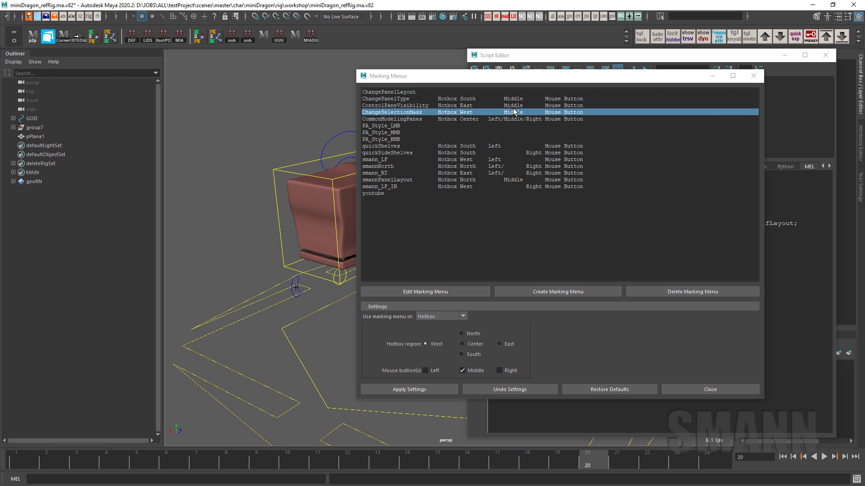
pyautogui.click(406, 113)
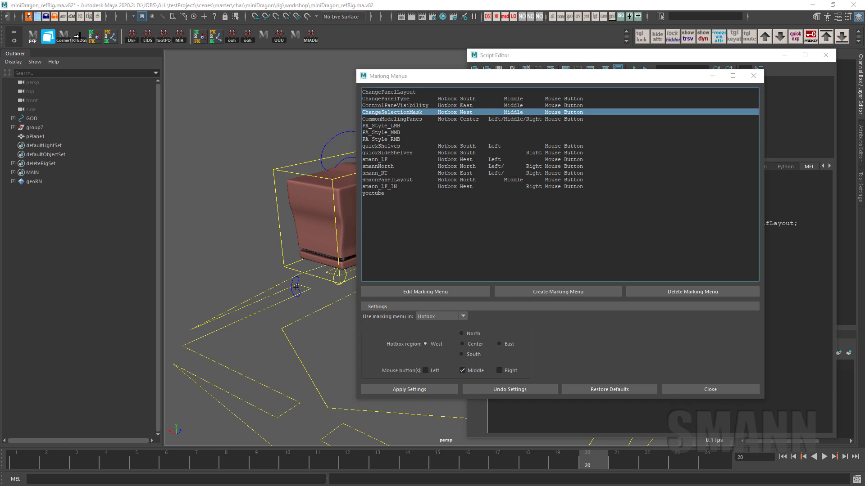
pyautogui.moveTo(92, 115); pyautogui.dragTo(184, 104)
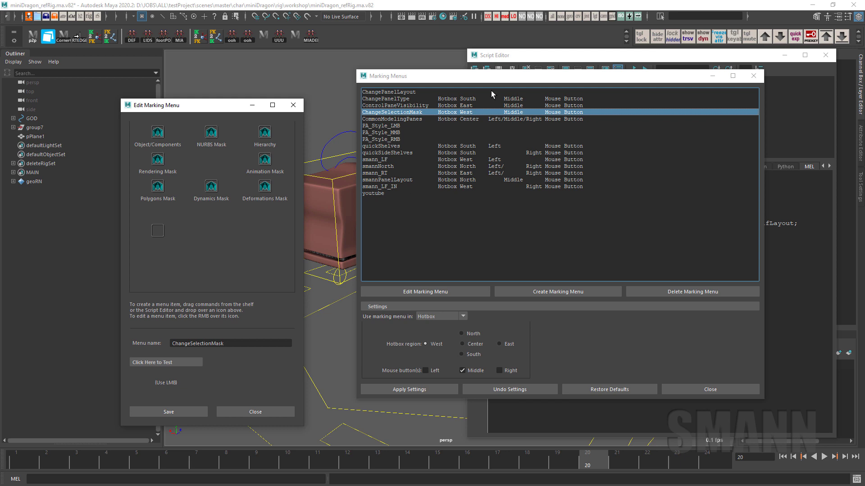
pyautogui.click(280, 411)
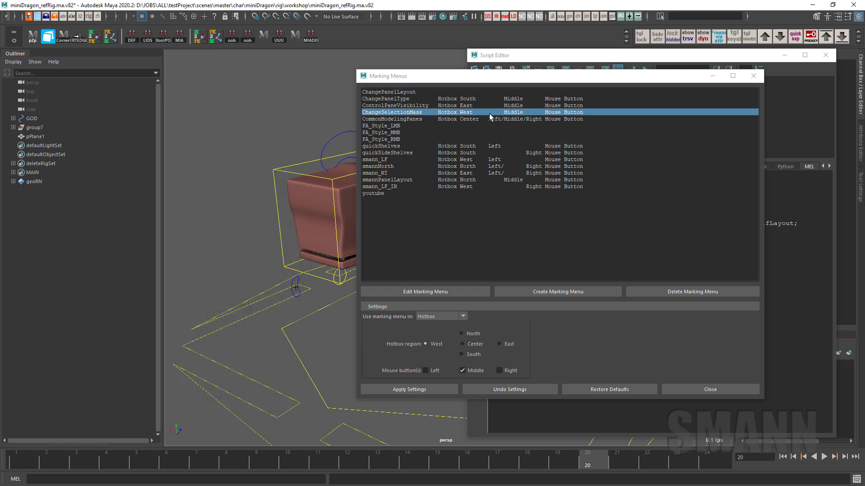
# Assign the youtube menu to the Hotbox with region West and mouse button Middle, and apply the settings.
pyautogui.click(391, 194)
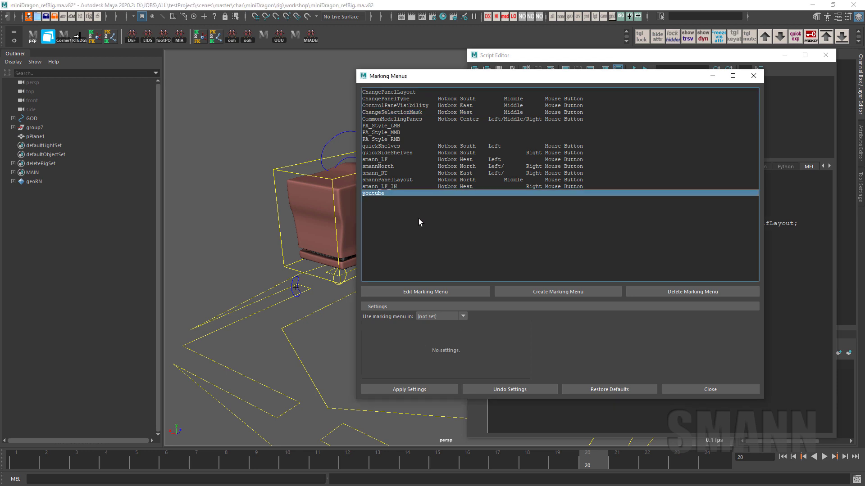
pyautogui.click(436, 315)
pyautogui.click(414, 325)
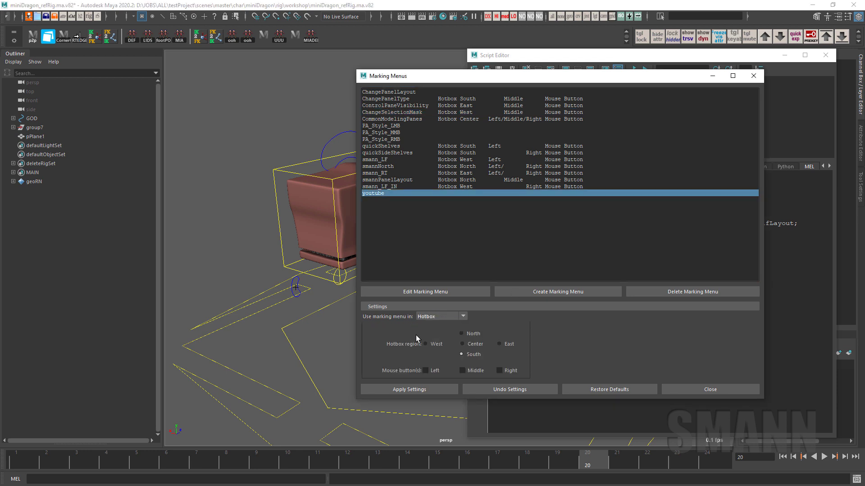
pyautogui.click(476, 371)
pyautogui.click(422, 390)
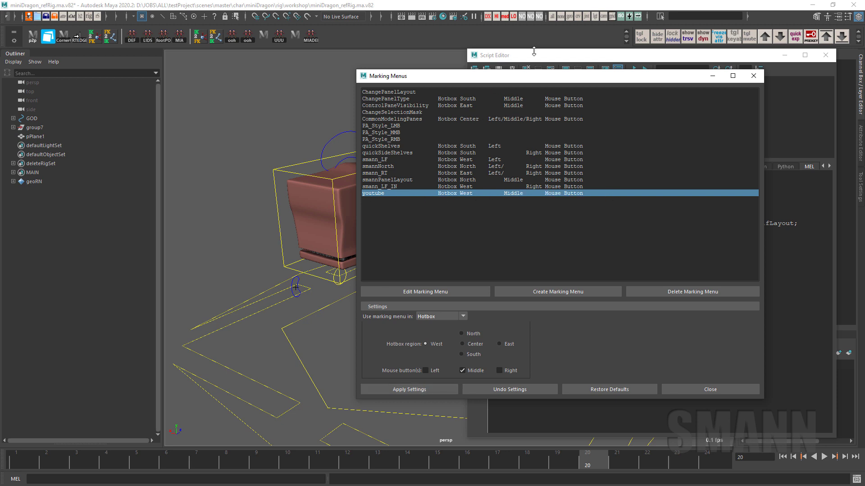
pyautogui.moveTo(537, 76); pyautogui.dragTo(664, 66)
pyautogui.click(516, 382)
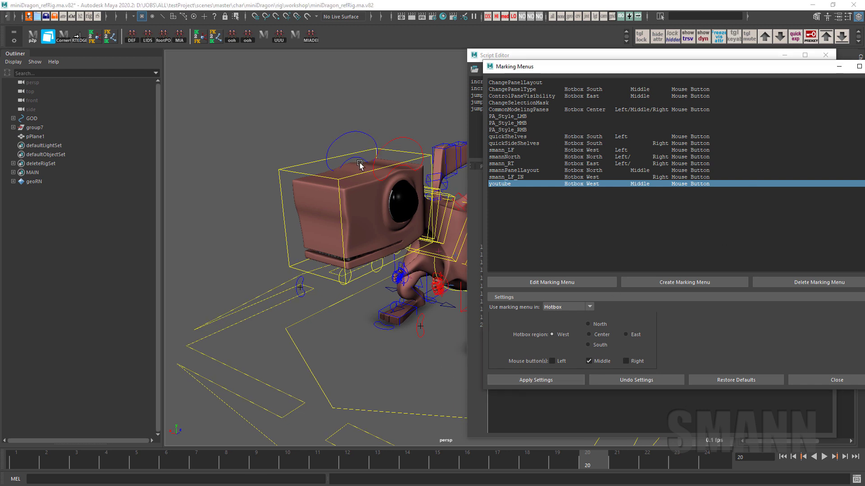
# Try the youtube marking menu's shelf commands in the hotbox's west region.
pyautogui.press('space')
pyautogui.press('space')
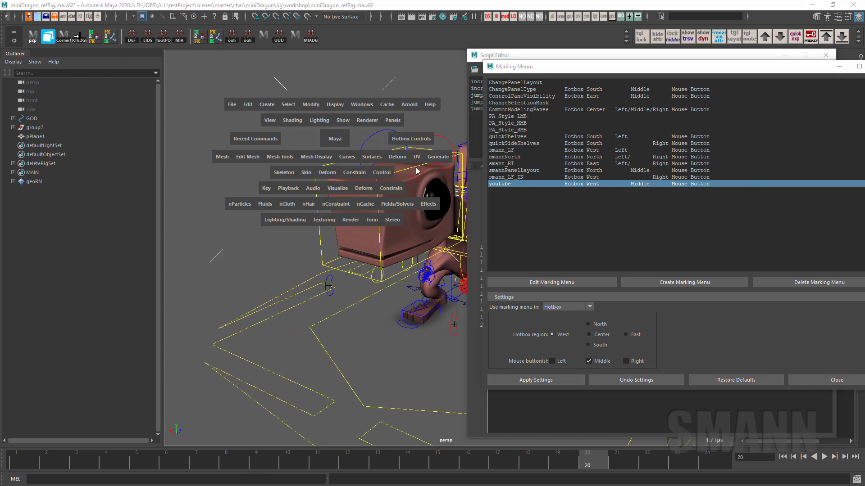
pyautogui.moveTo(177, 150); pyautogui.dragTo(156, 147, button='middle')
pyautogui.moveTo(177, 139); pyautogui.dragTo(175, 100, button='middle')
pyautogui.press('space')
pyautogui.moveTo(134, 150)
pyautogui.mouseDown(button='middle')
pyautogui.moveTo(193, 151)
pyautogui.moveTo(140, 137)
pyautogui.mouseUp(button='middle')
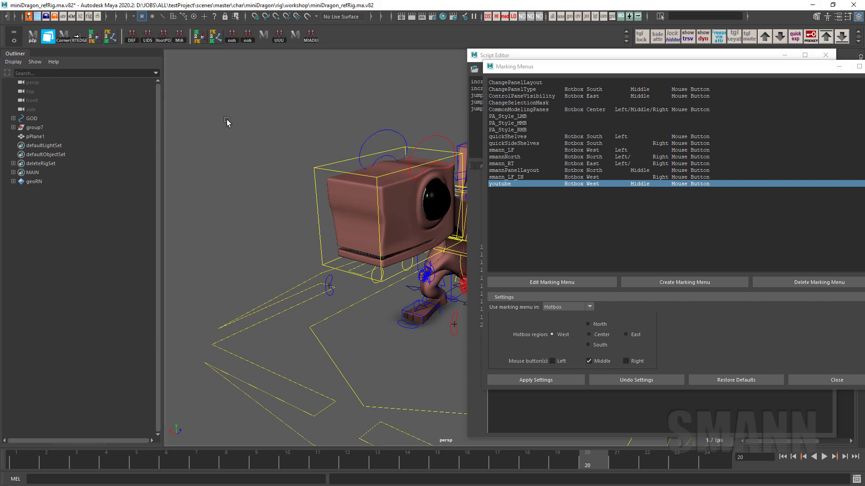
# Review the hotbox region and mouse button settings of the quickShelves, quickSideShelves, smann_LF, smannNorth, smann_RT and smannPanelLayout menus.
pyautogui.moveTo(584, 69); pyautogui.dragTo(372, 80)
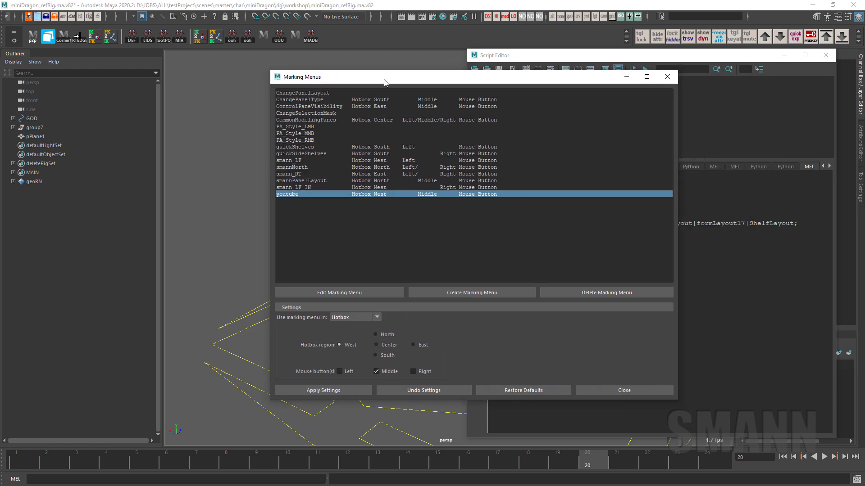
pyautogui.click(313, 147)
pyautogui.click(321, 155)
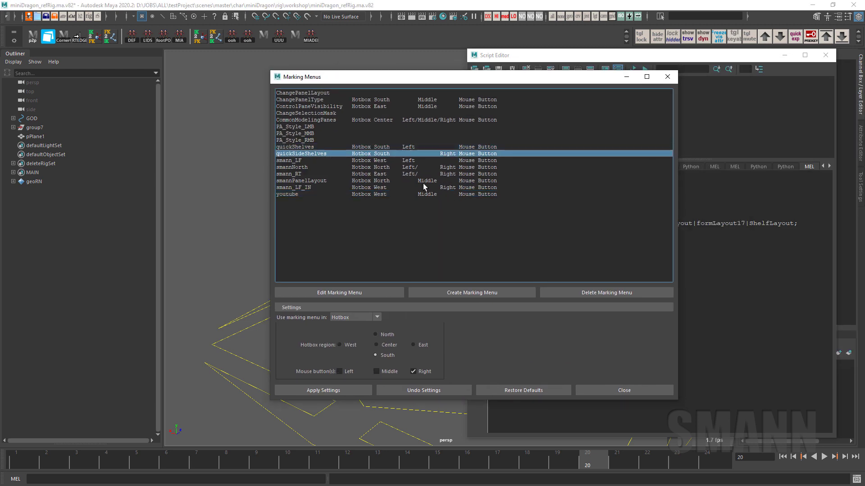
pyautogui.click(307, 161)
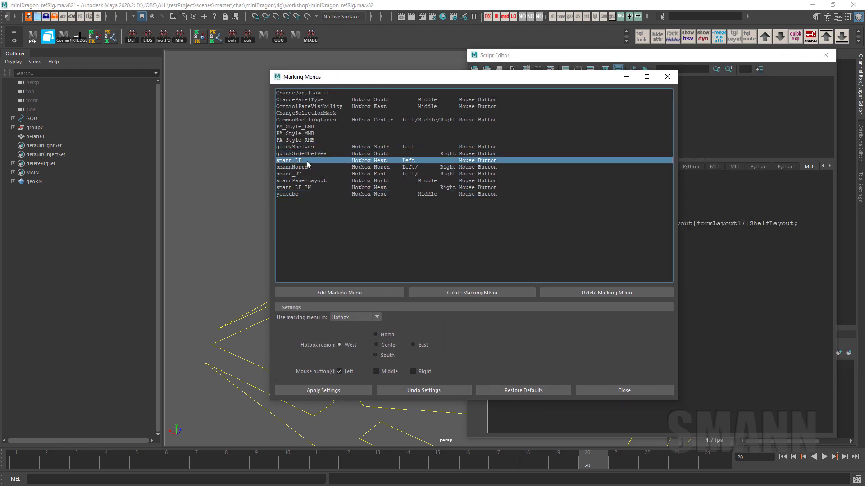
pyautogui.click(309, 168)
pyautogui.click(311, 173)
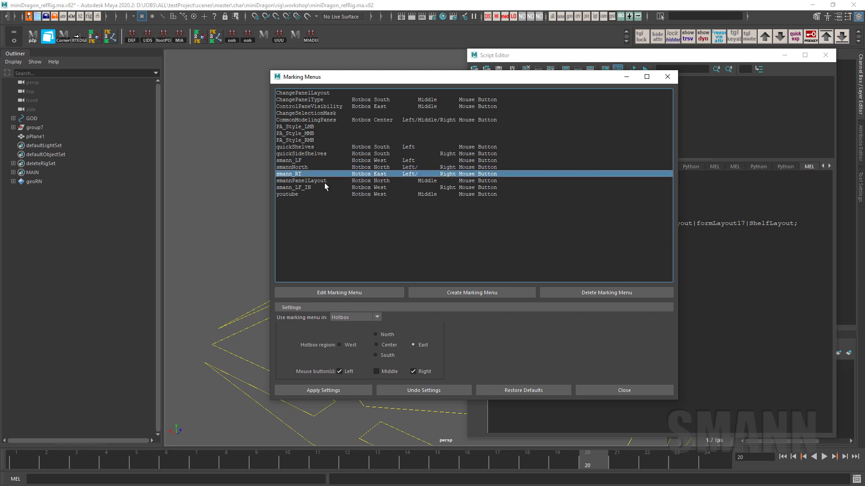
pyautogui.click(324, 181)
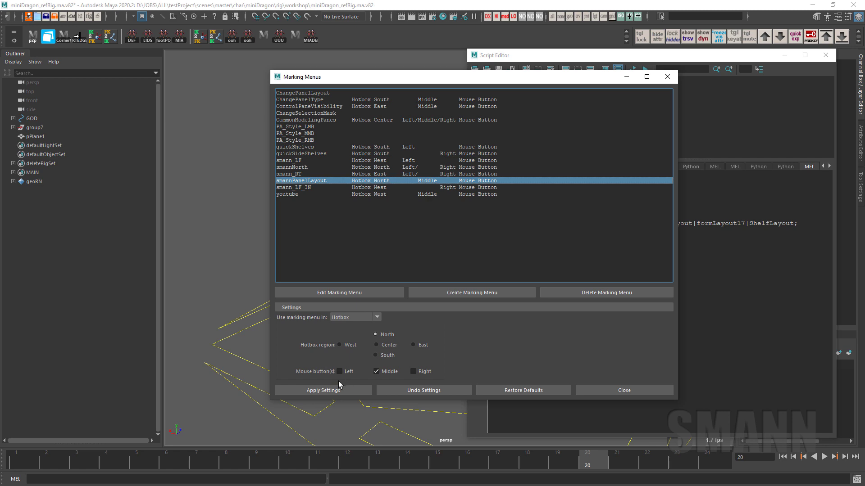
# Close the Marking Menus and Script Editor windows and save the Maya preferences.
pyautogui.click(657, 389)
pyautogui.moveTo(651, 57); pyautogui.dragTo(440, 81)
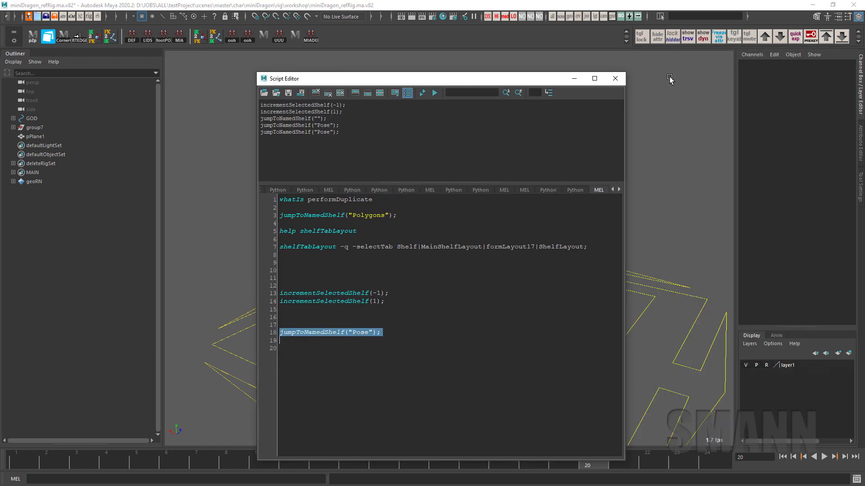
pyautogui.hotkey('alt', 'F4')
pyautogui.press('space')
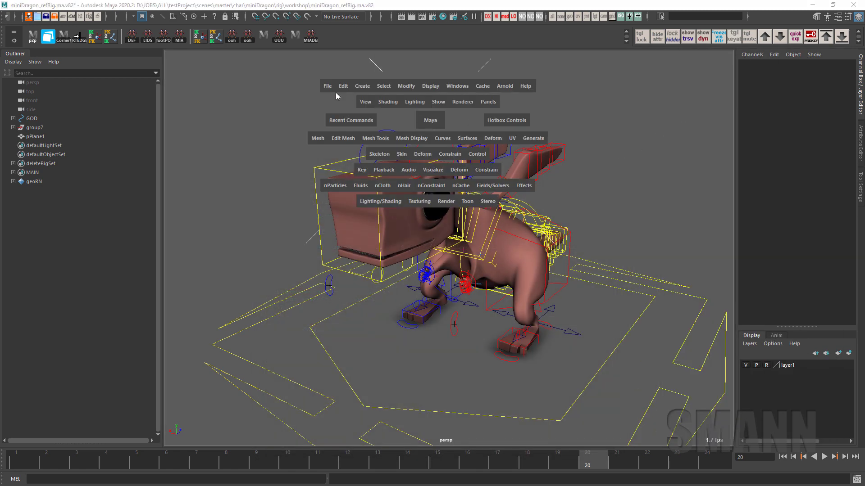
pyautogui.click(325, 86)
pyautogui.click(363, 161)
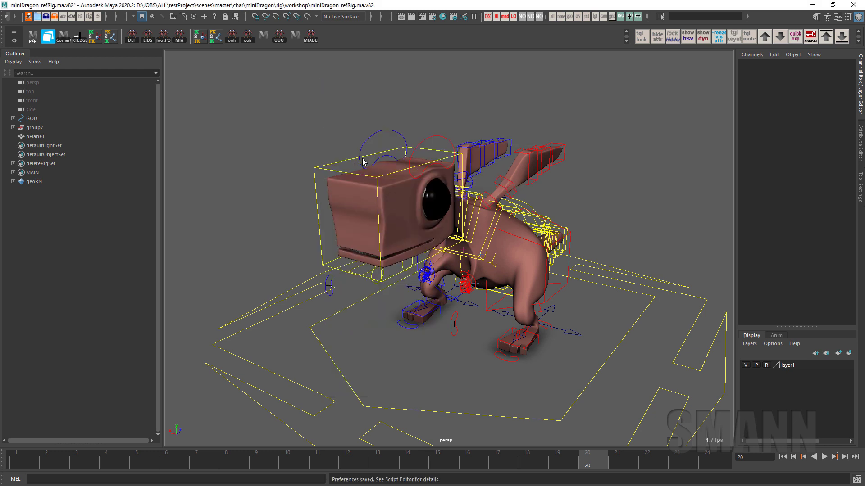
# Switch to another shelf with the hotbox's west marking menu and try the other hotbox regions.
pyautogui.keyDown('alt'); pyautogui.moveTo(516, 130); pyautogui.dragTo(505, 132); pyautogui.keyUp('alt')
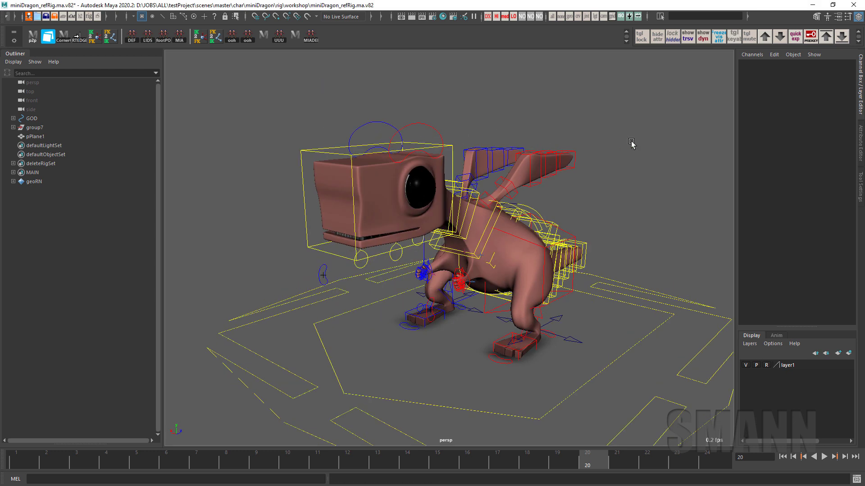
pyautogui.press('space')
pyautogui.moveTo(325, 160); pyautogui.dragTo(319, 115)
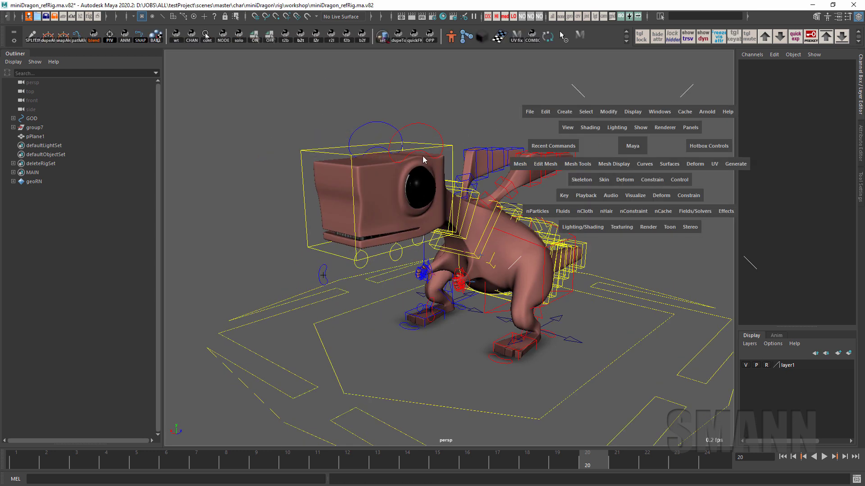
pyautogui.press('space')
pyautogui.press('space')
pyautogui.moveTo(417, 332); pyautogui.dragTo(385, 220)
pyautogui.moveTo(478, 245)
pyautogui.mouseDown()
pyautogui.moveTo(268, 311)
pyautogui.moveTo(375, 254)
pyautogui.moveTo(303, 357)
pyautogui.moveTo(446, 320)
pyautogui.moveTo(392, 346)
pyautogui.moveTo(416, 308)
pyautogui.moveTo(383, 353)
pyautogui.moveTo(407, 334)
pyautogui.moveTo(416, 300)
pyautogui.moveTo(378, 347)
pyautogui.moveTo(421, 214)
pyautogui.moveTo(365, 357)
pyautogui.moveTo(315, 341)
pyautogui.moveTo(416, 289)
pyautogui.moveTo(505, 291)
pyautogui.moveTo(311, 275)
pyautogui.moveTo(335, 333)
pyautogui.moveTo(323, 365)
pyautogui.moveTo(496, 387)
pyautogui.moveTo(415, 331)
pyautogui.moveTo(418, 419)
pyautogui.moveTo(558, 394)
pyautogui.mouseUp()
# Reopen the Marking Menus window, open quickShelves for editing and examine the command of its toggleShelfTabs item.
pyautogui.press('space')
pyautogui.moveTo(439, 155); pyautogui.dragTo(594, 276)
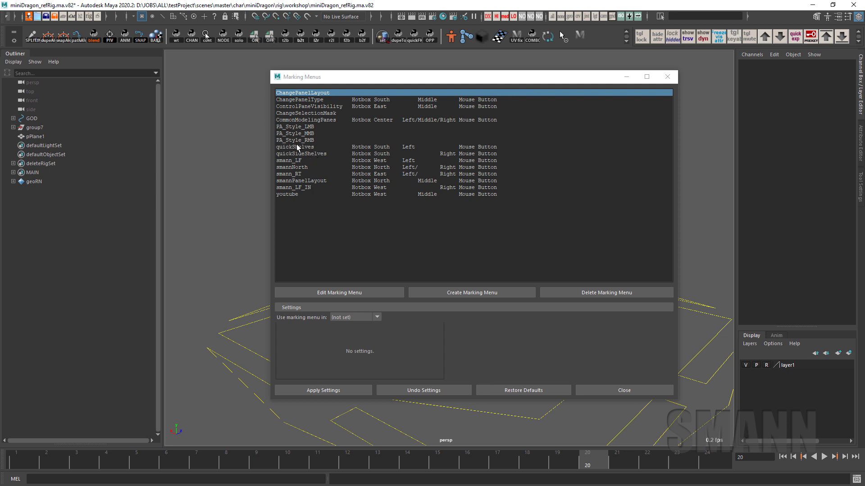
pyautogui.doubleClick(297, 147)
pyautogui.moveTo(481, 77); pyautogui.dragTo(238, 80)
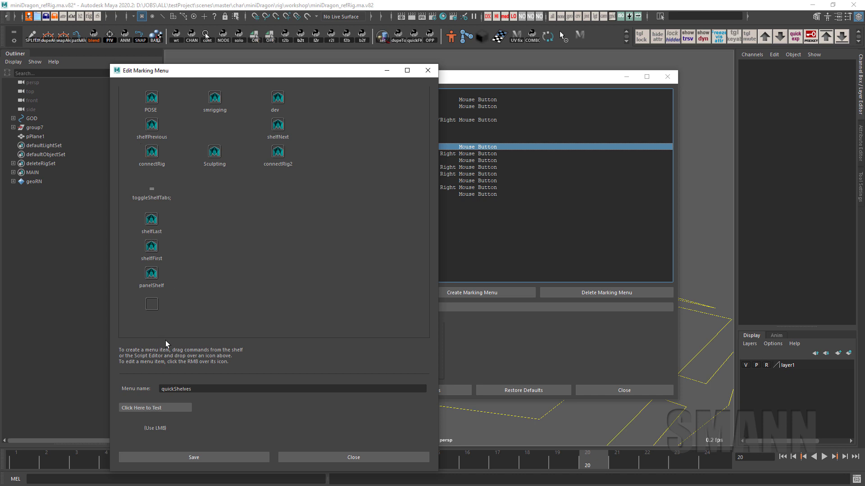
pyautogui.moveTo(272, 71); pyautogui.dragTo(312, 51)
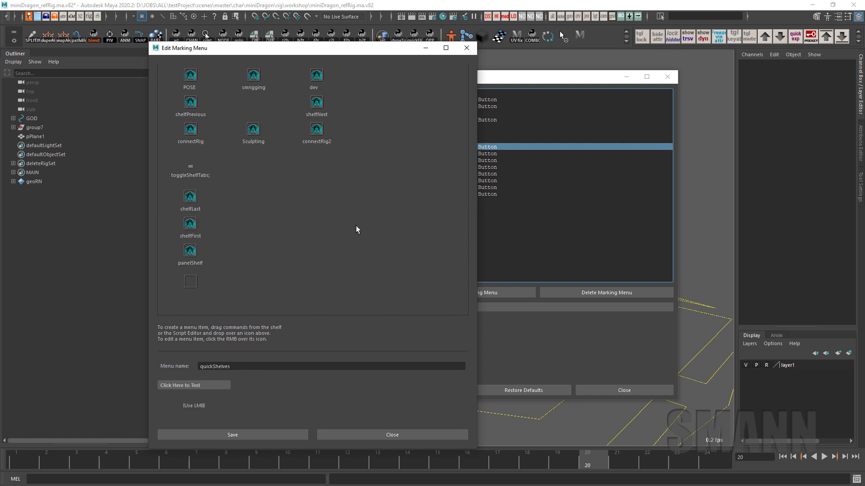
pyautogui.rightClick(197, 167)
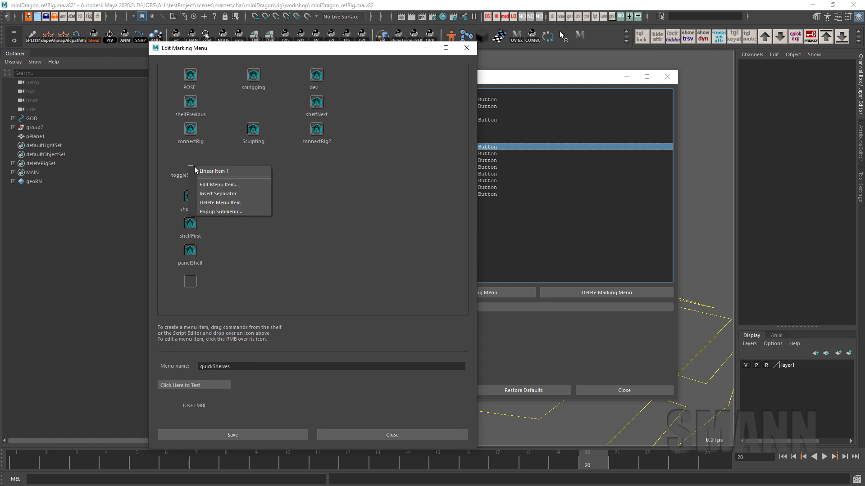
pyautogui.click(235, 185)
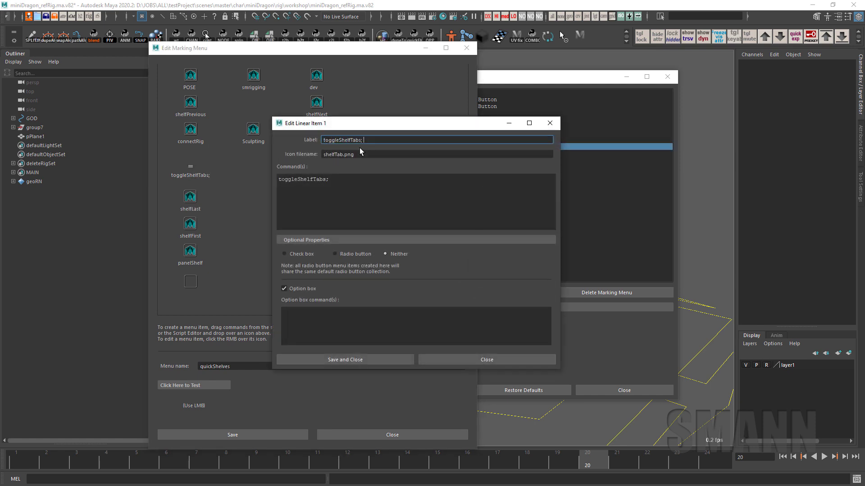
pyautogui.click(475, 206)
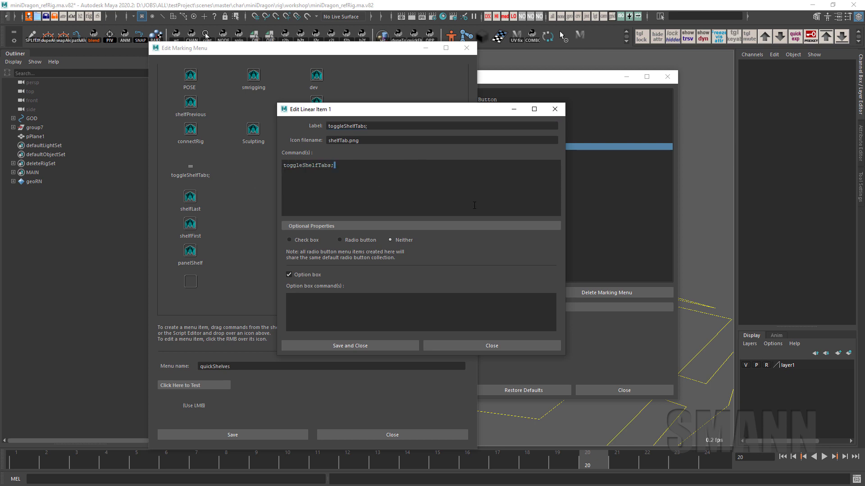
pyautogui.keyDown('ctrl'); pyautogui.scroll(3, 480, 204); pyautogui.keyUp('ctrl')
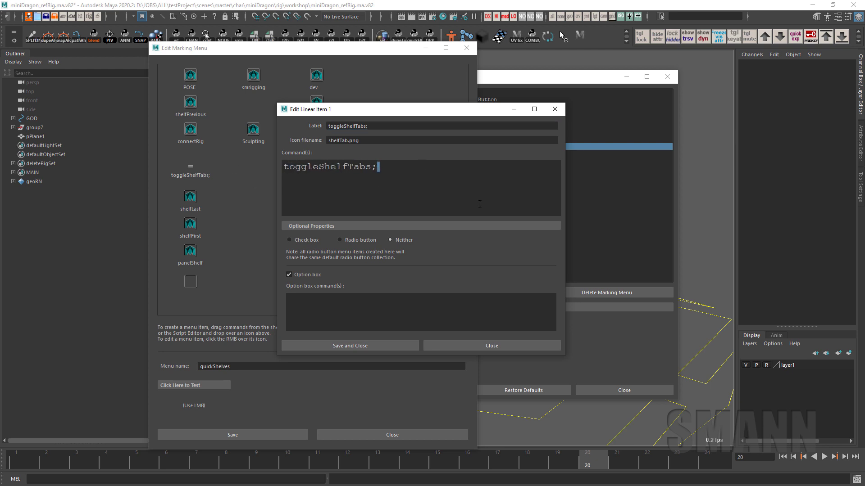
pyautogui.click(453, 344)
# Open the youtube menu for editing beside quickShelves and copy the toggleShelfTabs item into its linear slot.
pyautogui.moveTo(358, 49); pyautogui.dragTo(457, 38)
pyautogui.click(663, 77)
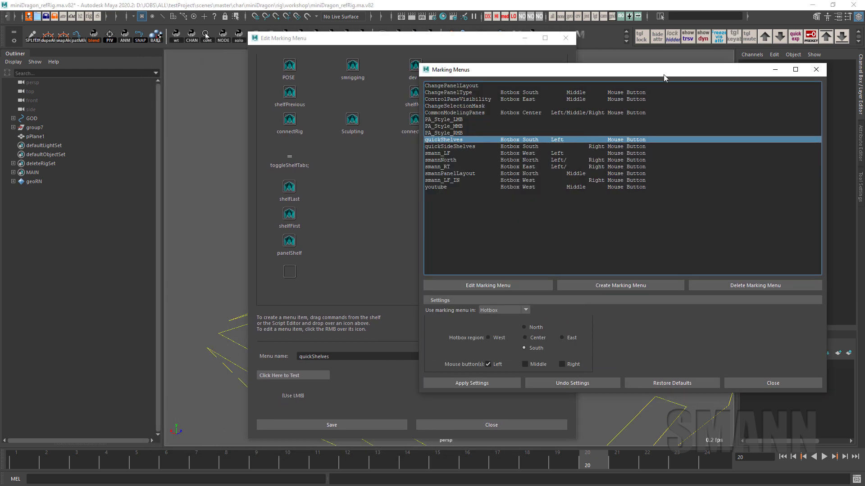
pyautogui.doubleClick(468, 185)
pyautogui.moveTo(288, 44); pyautogui.dragTo(152, 40)
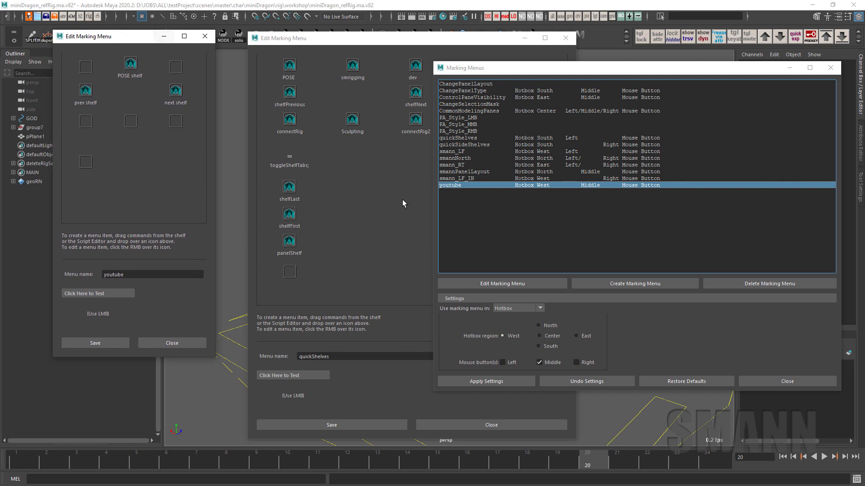
pyautogui.moveTo(291, 162); pyautogui.dragTo(87, 166, button='middle')
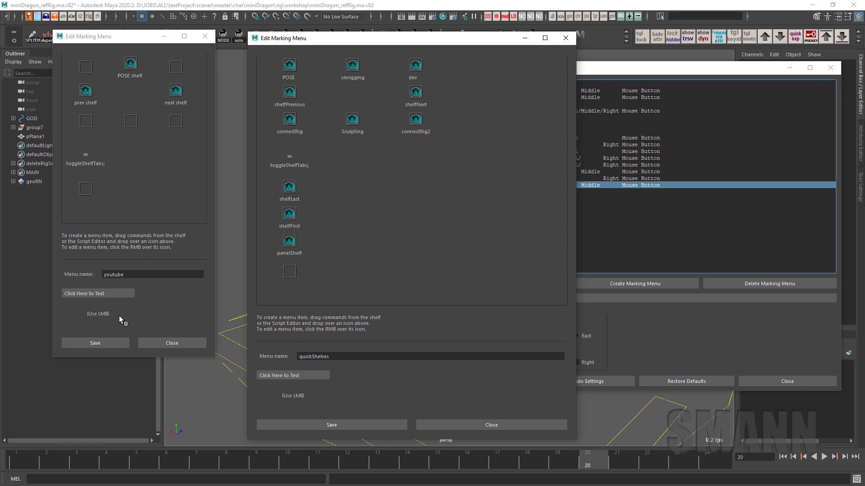
# Test the toggleShelfTabs item in the youtube menu's test area.
pyautogui.click(106, 317)
pyautogui.moveTo(104, 369); pyautogui.dragTo(105, 360)
pyautogui.moveTo(97, 322); pyautogui.dragTo(96, 372)
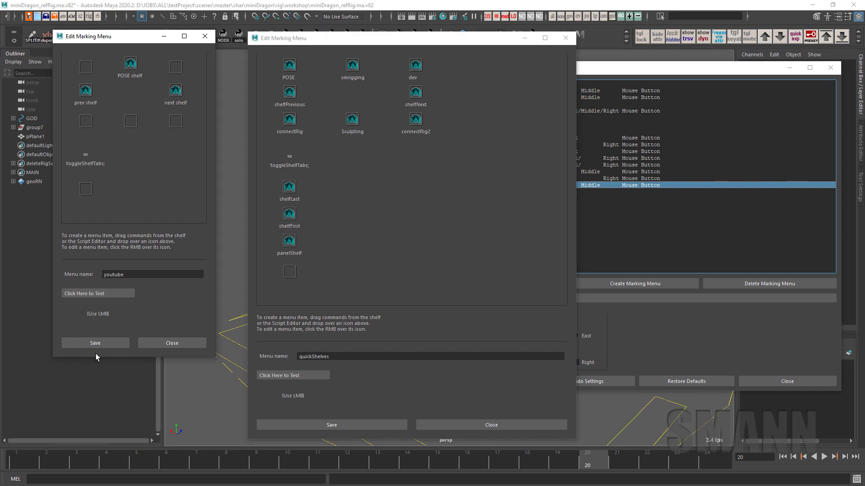
pyautogui.rightClick(88, 158)
pyautogui.moveTo(99, 319); pyautogui.dragTo(124, 357)
# Turn off the option box of the youtube menu's toggleShelfTabs item, save the item and test it.
pyautogui.rightClick(85, 158)
pyautogui.click(128, 171)
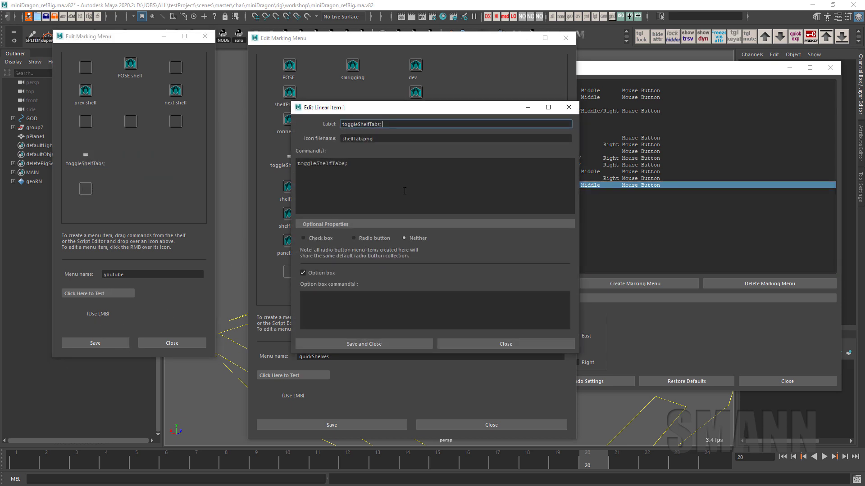
pyautogui.click(321, 273)
pyautogui.click(392, 344)
pyautogui.moveTo(97, 315); pyautogui.dragTo(91, 360)
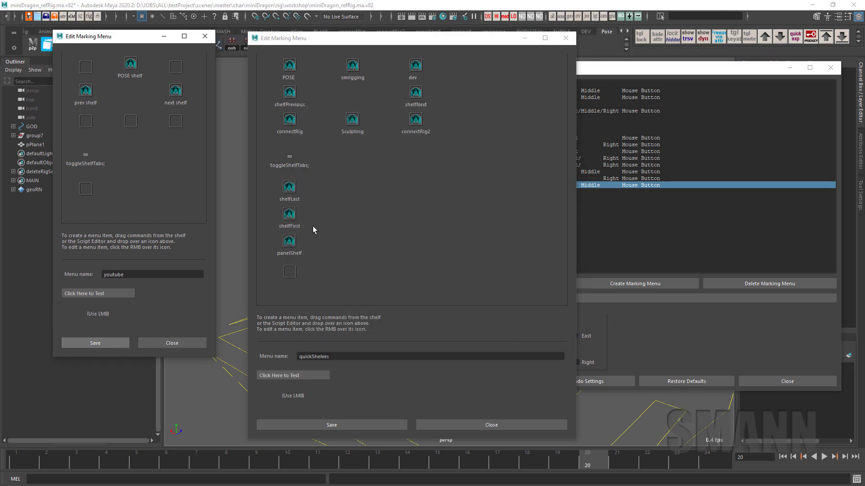
# Close the youtube and quickShelves editors and the Marking Menus window.
pyautogui.click(185, 344)
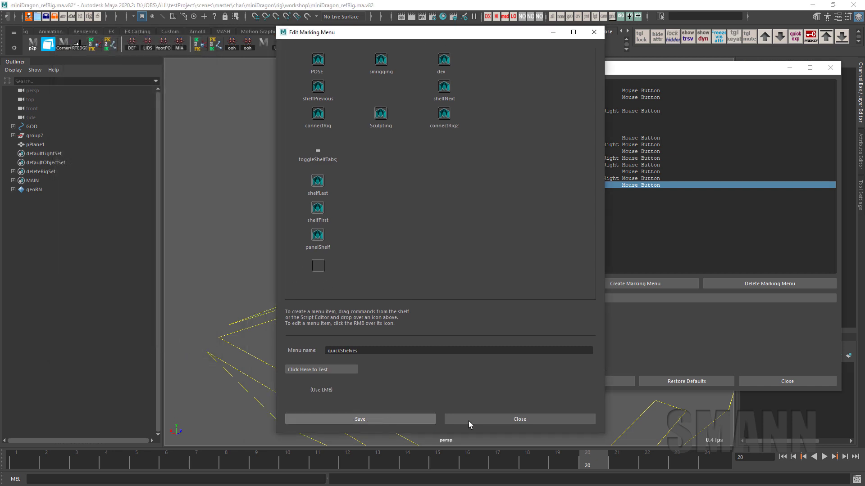
pyautogui.click(461, 424)
pyautogui.click(787, 381)
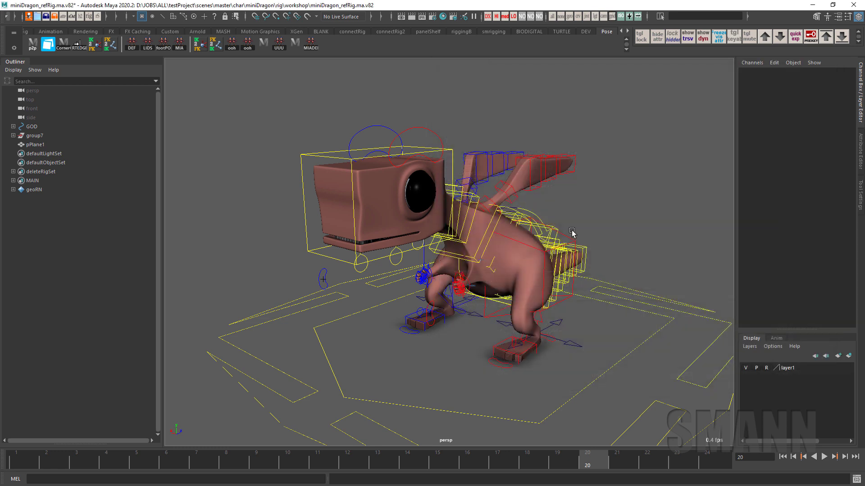
# Try the marking menus in the hotbox and hide the shelf tabs with toggleShelfTabs.
pyautogui.press('space')
pyautogui.rightClick(311, 137)
pyautogui.moveTo(311, 136); pyautogui.dragTo(263, 134)
pyautogui.press('space')
pyautogui.moveTo(208, 168); pyautogui.dragTo(209, 127)
pyautogui.keyDown('alt'); pyautogui.moveTo(514, 116); pyautogui.dragTo(510, 115); pyautogui.keyUp('alt')
pyautogui.press('space')
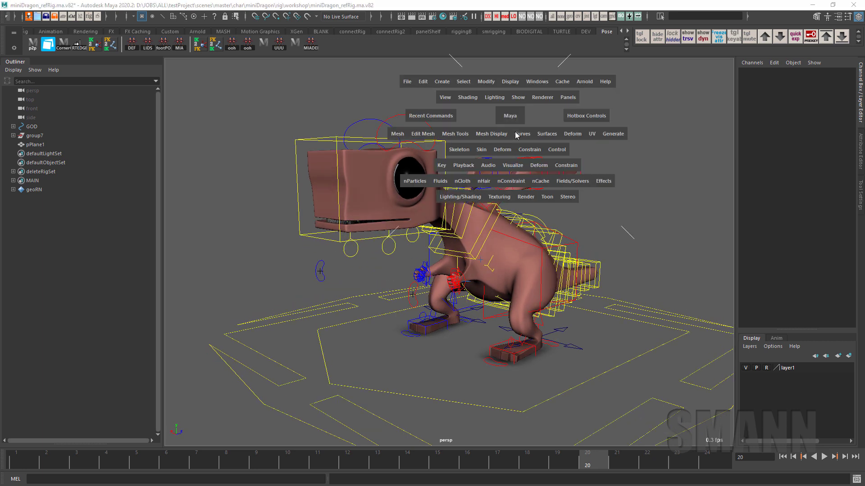
pyautogui.press('space')
pyautogui.moveTo(481, 396); pyautogui.dragTo(484, 442)
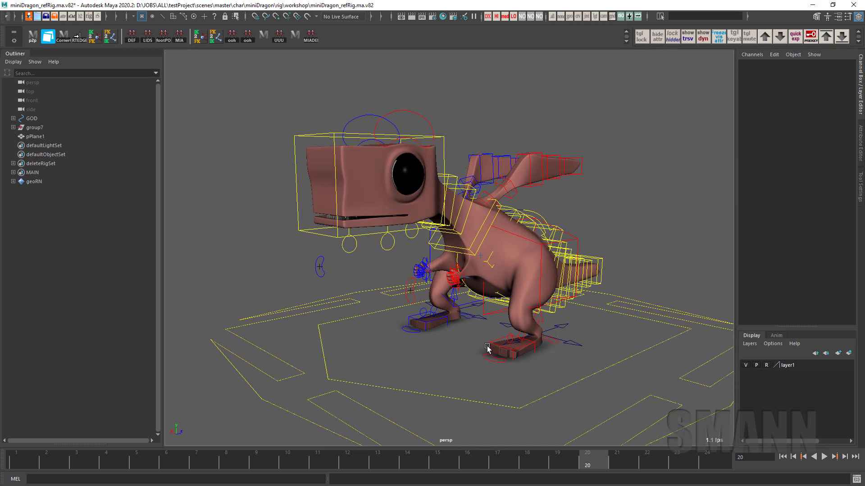
pyautogui.press('space')
pyautogui.moveTo(470, 219); pyautogui.dragTo(465, 234)
pyautogui.keyDown('alt'); pyautogui.moveTo(485, 270); pyautogui.dragTo(455, 281); pyautogui.keyUp('alt')
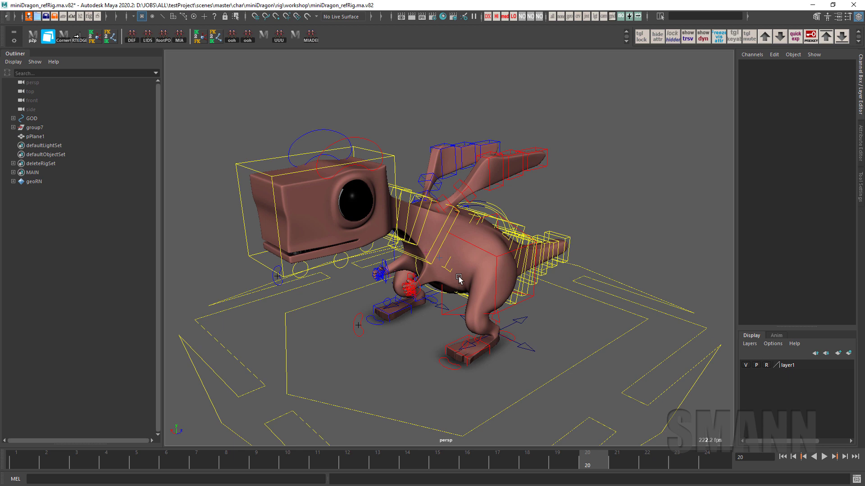
pyautogui.keyDown('alt'); pyautogui.moveTo(490, 294); pyautogui.dragTo(477, 296, button='middle'); pyautogui.keyUp('alt')
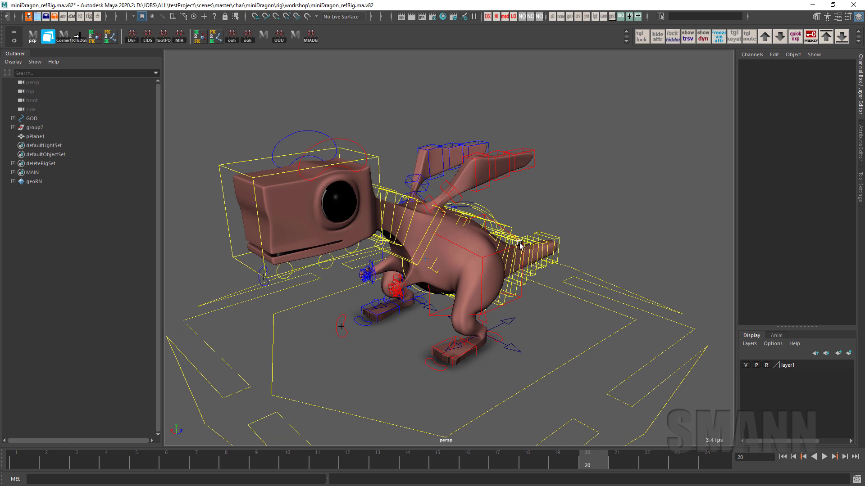
pyautogui.press('space')
pyautogui.moveTo(480, 157); pyautogui.dragTo(480, 156)
pyautogui.moveTo(493, 230)
pyautogui.mouseDown()
pyautogui.moveTo(515, 276)
pyautogui.moveTo(493, 229)
pyautogui.mouseUp()
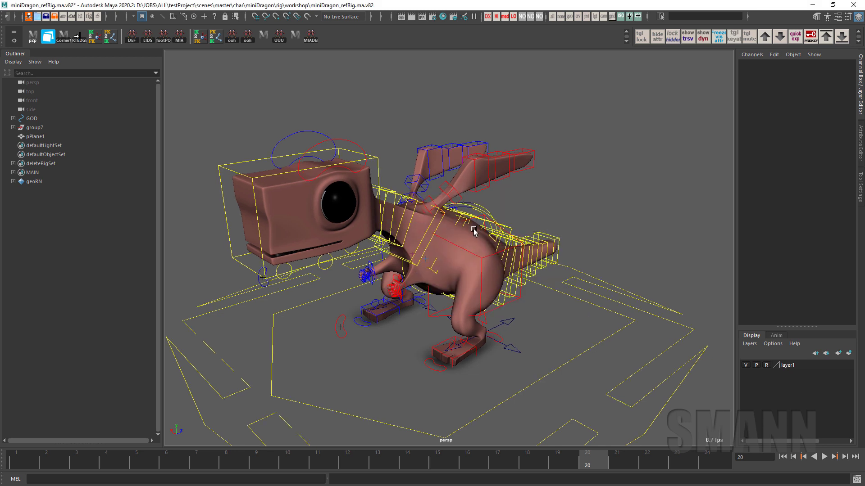
pyautogui.keyDown('alt'); pyautogui.moveTo(476, 230); pyautogui.dragTo(469, 227, button='middle'); pyautogui.keyUp('alt')
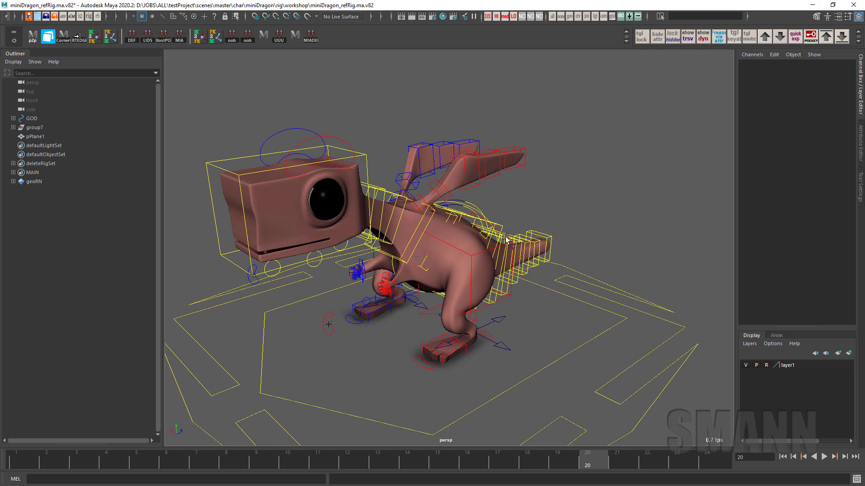
pyautogui.keyDown('alt'); pyautogui.moveTo(503, 233); pyautogui.dragTo(502, 236); pyautogui.keyUp('alt')
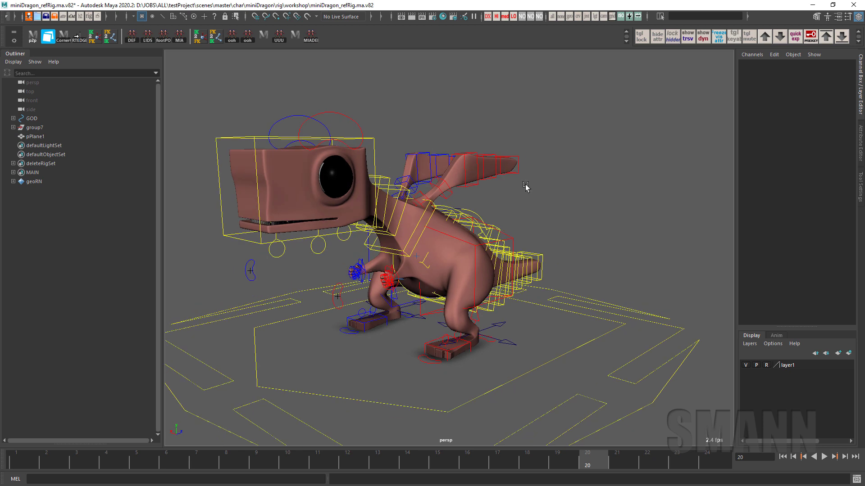
# Try the hotbox's east and south marking menus and switch to a different shelf.
pyautogui.press('space')
pyautogui.moveTo(539, 176); pyautogui.dragTo(631, 176)
pyautogui.press('space')
pyautogui.moveTo(539, 284); pyautogui.dragTo(644, 275)
pyautogui.moveTo(526, 299); pyautogui.dragTo(446, 298)
pyautogui.moveTo(523, 300); pyautogui.dragTo(445, 298)
pyautogui.moveTo(492, 351); pyautogui.dragTo(481, 239)
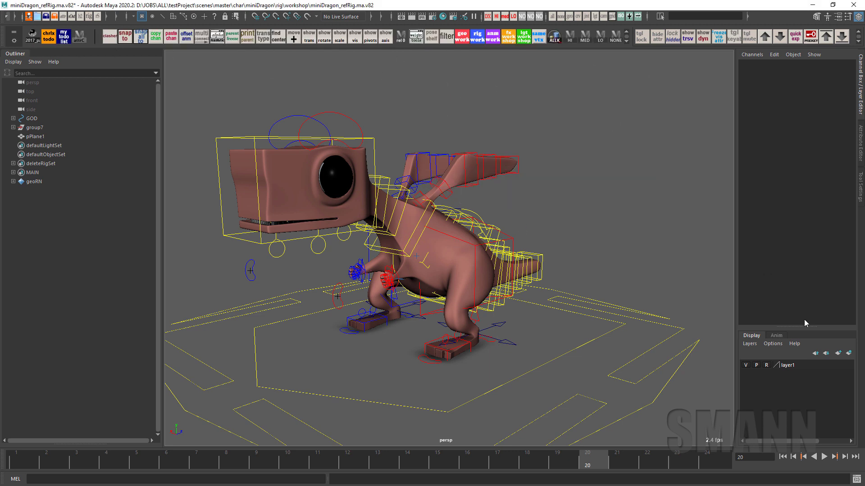
# Try the hotbox's east marking menu for interface visibility and check the hotbox regions from different viewing angles.
pyautogui.press('space')
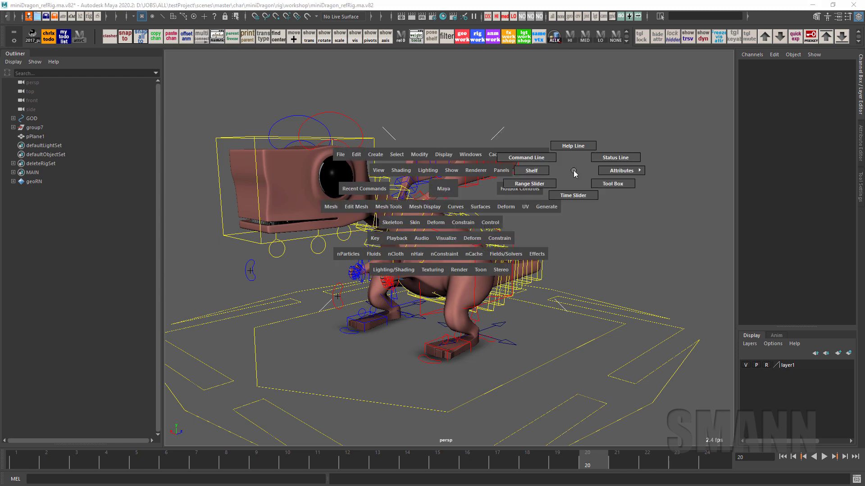
pyautogui.moveTo(572, 169); pyautogui.dragTo(603, 192)
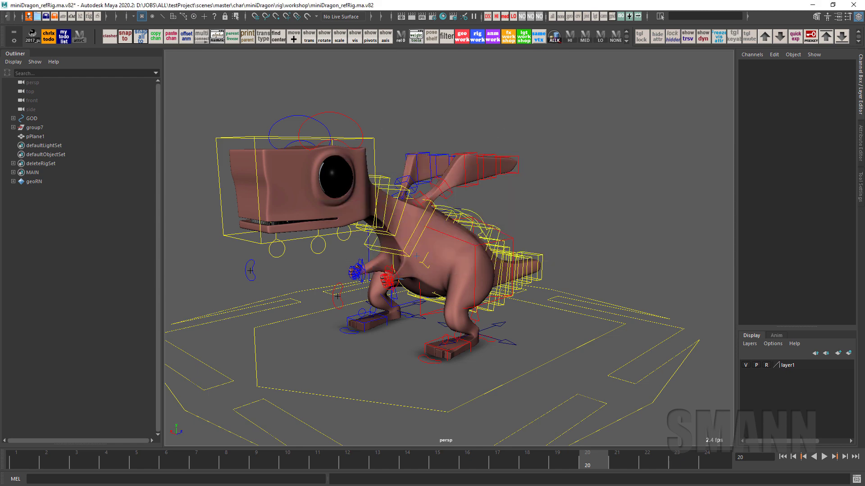
pyautogui.keyDown('alt'); pyautogui.moveTo(521, 180); pyautogui.dragTo(424, 207); pyautogui.keyUp('alt')
pyautogui.press('space')
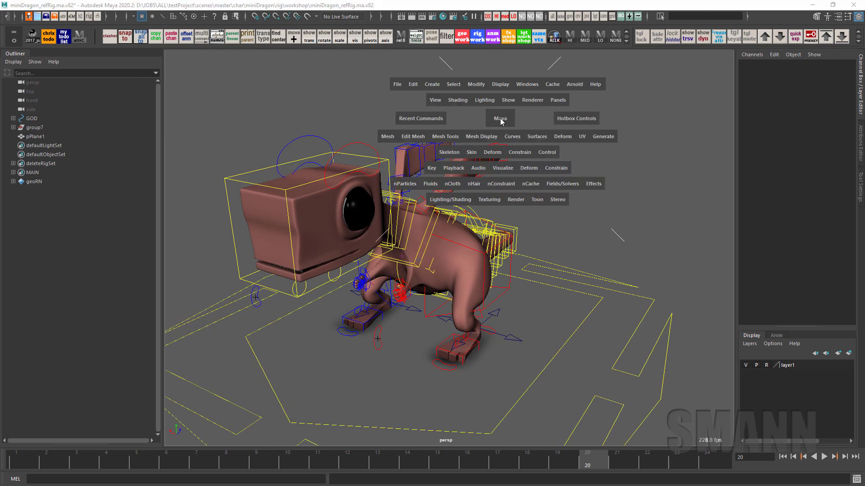
pyautogui.moveTo(469, 448); pyautogui.dragTo(469, 454)
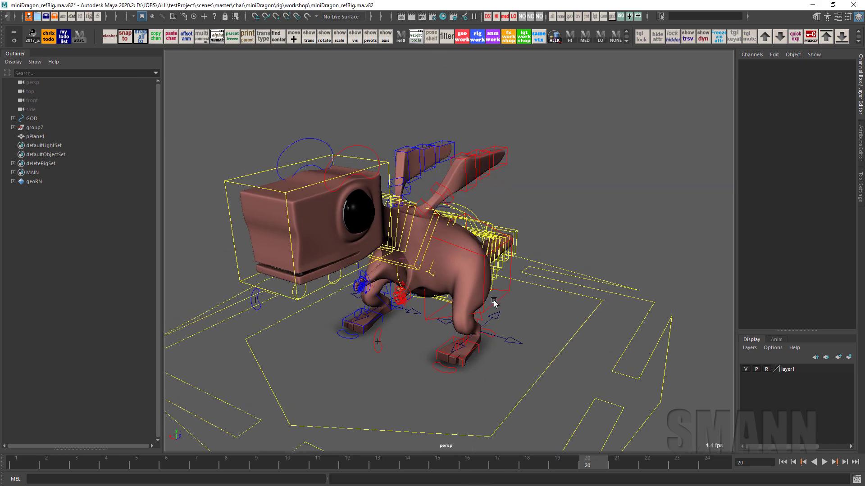
pyautogui.press('space')
pyautogui.moveTo(469, 343); pyautogui.dragTo(525, 344)
pyautogui.moveTo(469, 344)
pyautogui.mouseDown()
pyautogui.moveTo(442, 350)
pyautogui.moveTo(442, 367)
pyautogui.moveTo(467, 370)
pyautogui.mouseUp()
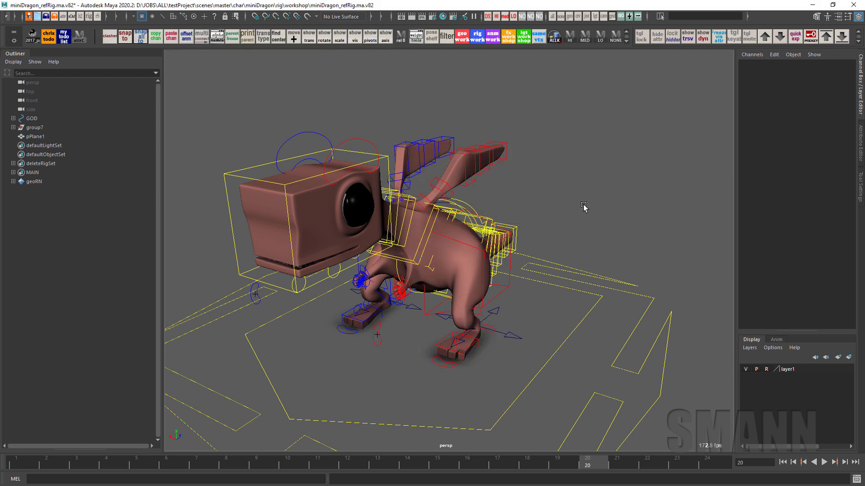
# Try the hotbox marking menus by putting the dragon mesh in component selection mode, and return to object selection.
pyautogui.press('space')
pyautogui.moveTo(586, 299); pyautogui.dragTo(653, 299)
pyautogui.moveTo(499, 310); pyautogui.dragTo(546, 309)
pyautogui.moveTo(482, 353); pyautogui.dragTo(481, 353)
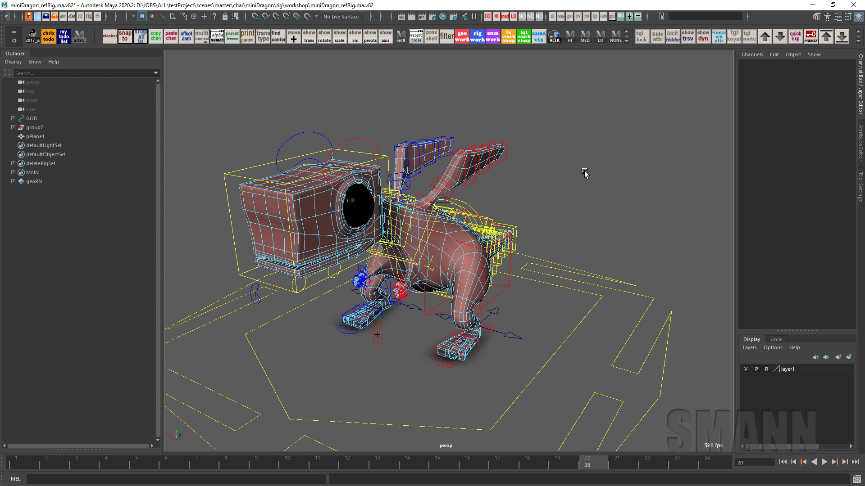
pyautogui.press('F8')
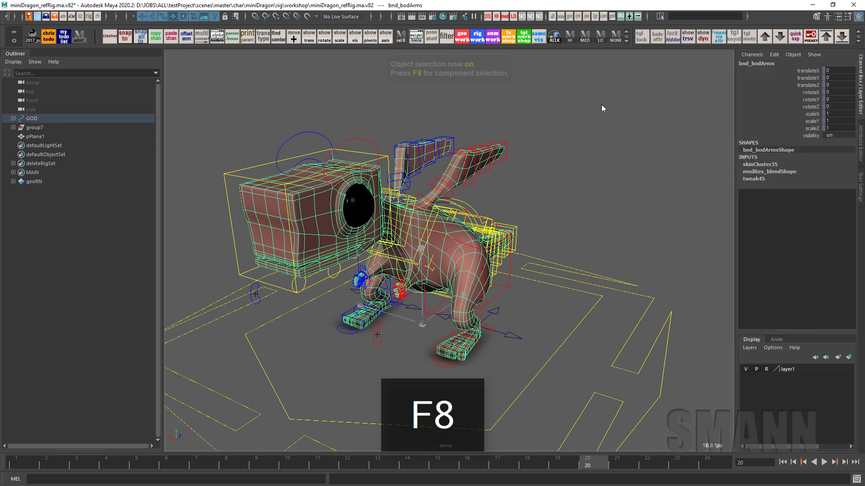
pyautogui.keyDown('alt'); pyautogui.moveTo(602, 196); pyautogui.dragTo(562, 231); pyautogui.keyUp('alt')
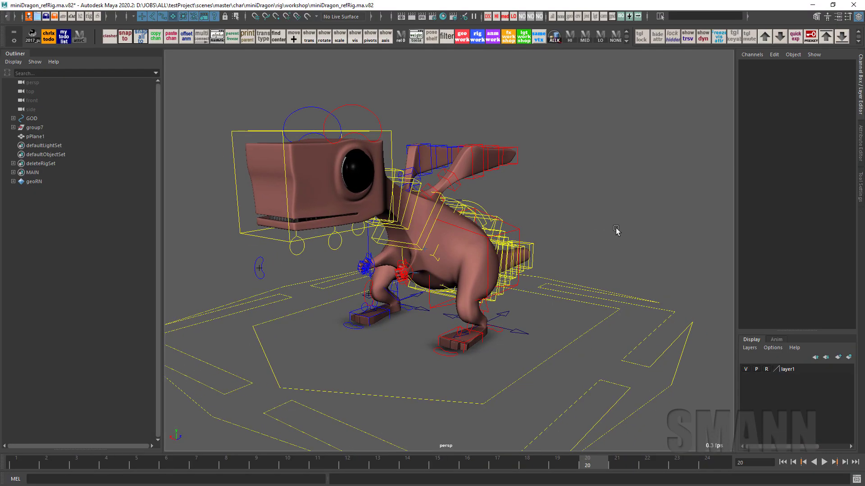
# Bring up the hotbox over the dragon's head and try its regions.
pyautogui.keyDown('alt'); pyautogui.moveTo(616, 230); pyautogui.dragTo(559, 236); pyautogui.keyUp('alt')
pyautogui.press('space')
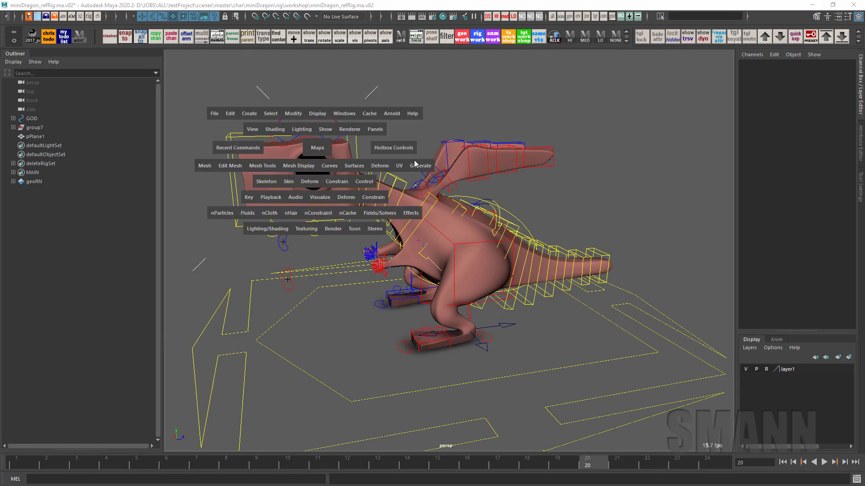
pyautogui.press('space')
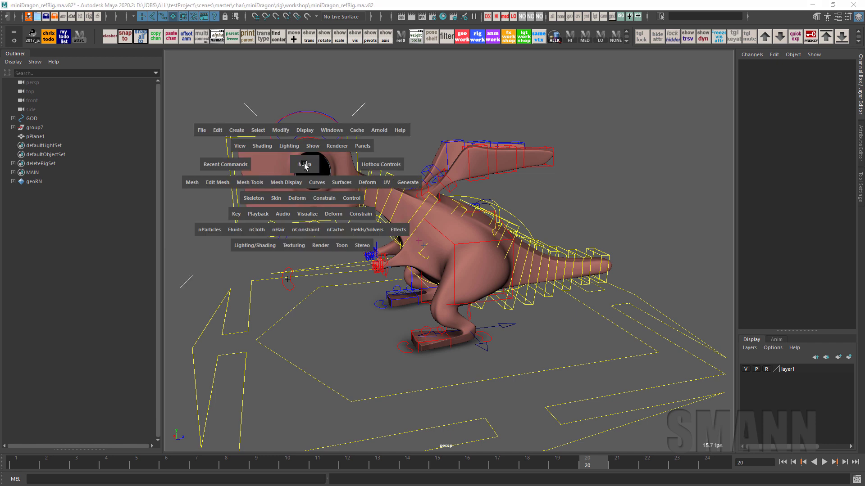
pyautogui.moveTo(594, 148); pyautogui.dragTo(537, 145)
# Open the Marking Menus window from the hotbox and open the youtube menu for editing.
pyautogui.press('space')
pyautogui.click(470, 80)
pyautogui.moveTo(518, 166)
pyautogui.click(628, 211)
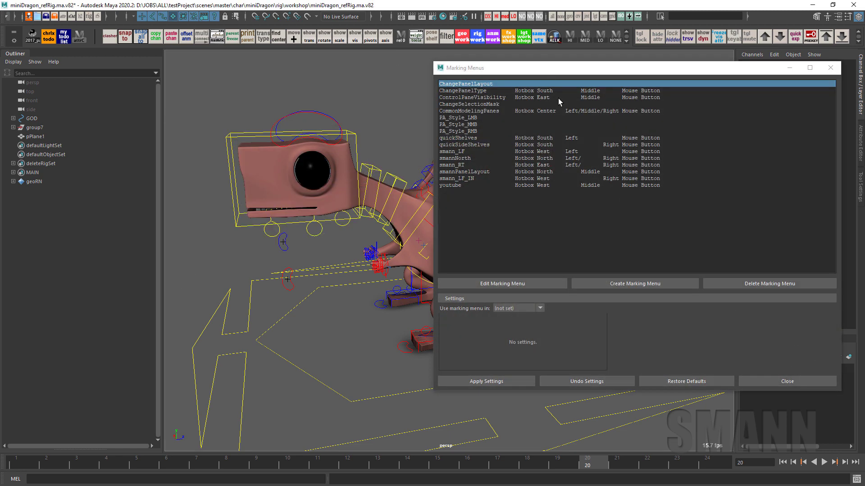
pyautogui.doubleClick(470, 185)
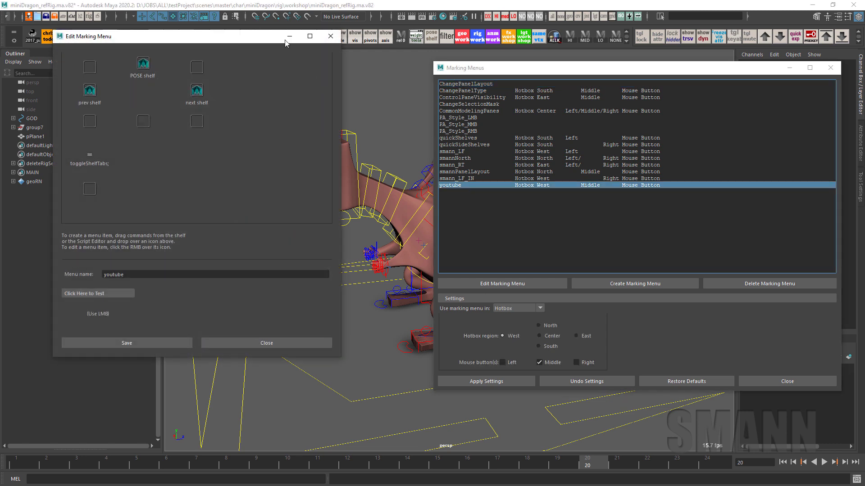
pyautogui.moveTo(237, 38); pyautogui.dragTo(376, 39)
# Add a popup submenu to the youtube menu's south-west slot and arrange its editor beside the main one.
pyautogui.rightClick(233, 120)
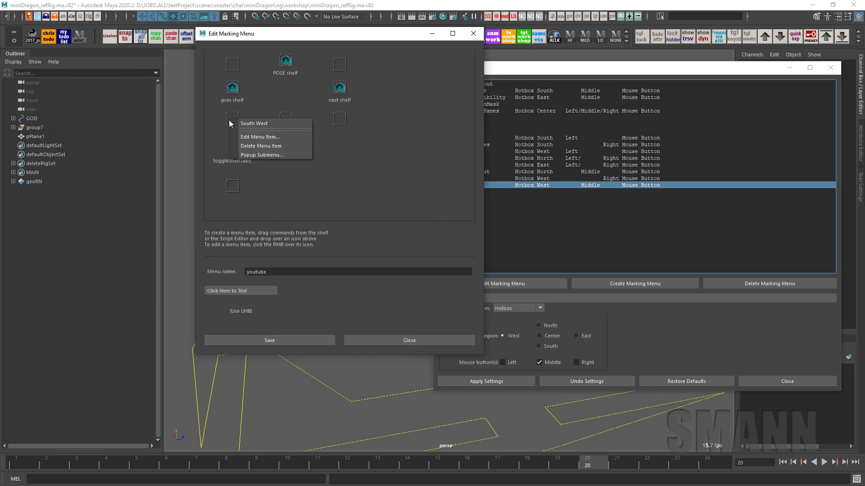
pyautogui.click(268, 155)
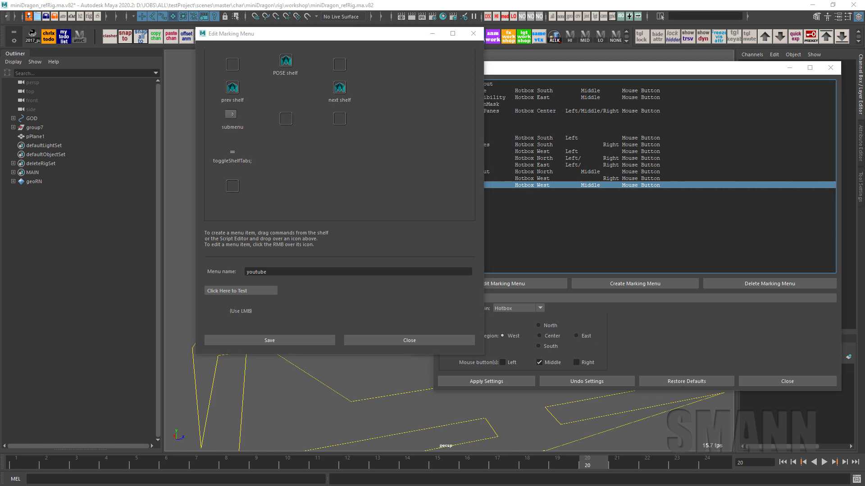
pyautogui.moveTo(90, 123); pyautogui.dragTo(148, 94)
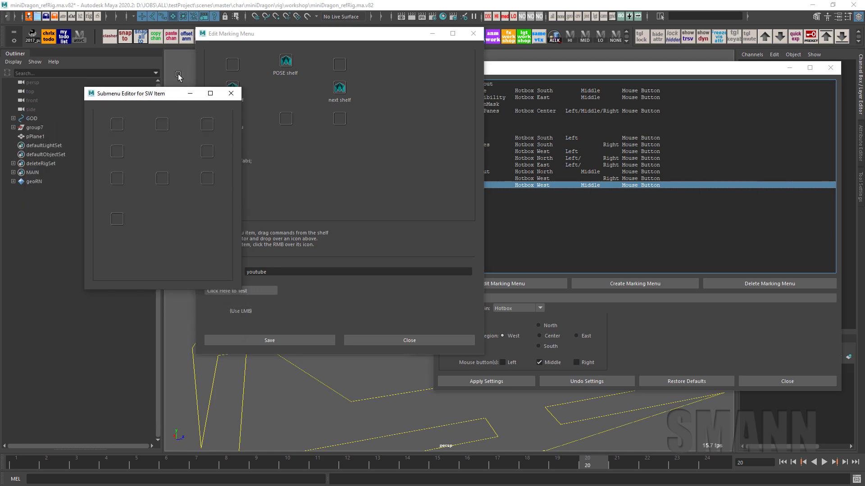
pyautogui.moveTo(339, 42); pyautogui.dragTo(419, 55)
pyautogui.moveTo(173, 94); pyautogui.dragTo(193, 76)
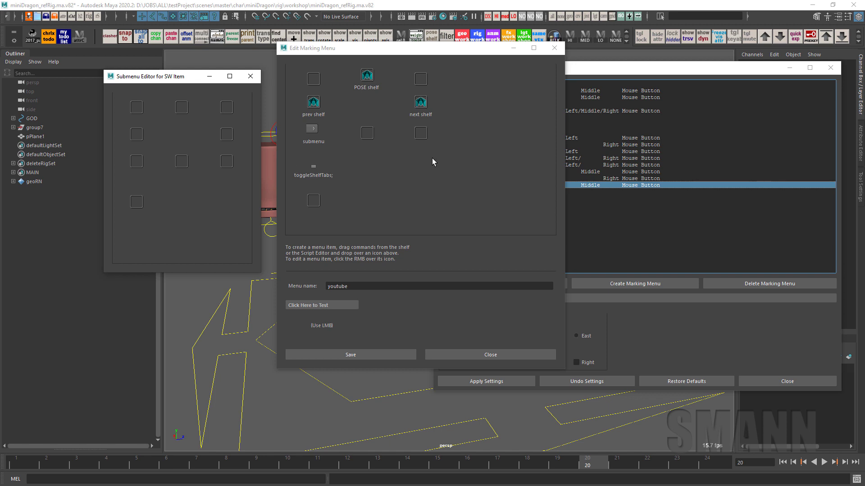
# Copy the POSE shelf item to the submenu's north slot and change its command to jumpToNamedShelf("Rigging").
pyautogui.moveTo(370, 83); pyautogui.dragTo(307, 153, button='middle')
pyautogui.moveTo(184, 110); pyautogui.dragTo(184, 110, button='middle')
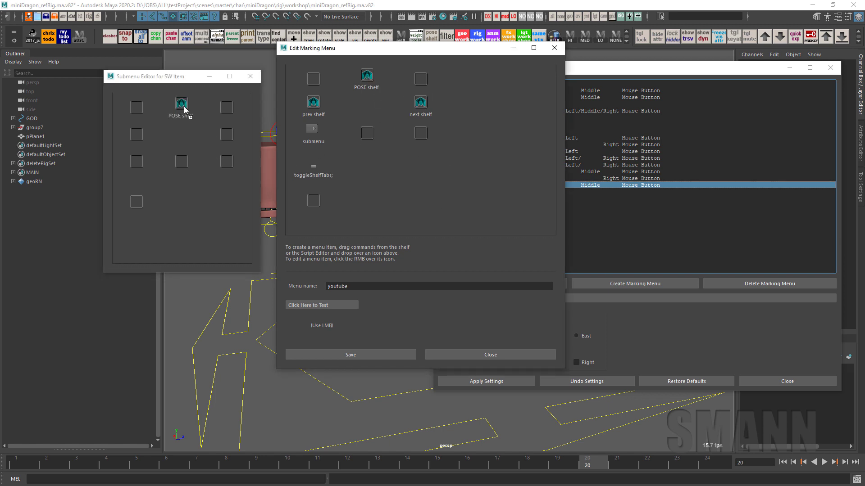
pyautogui.rightClick(180, 112)
pyautogui.click(204, 127)
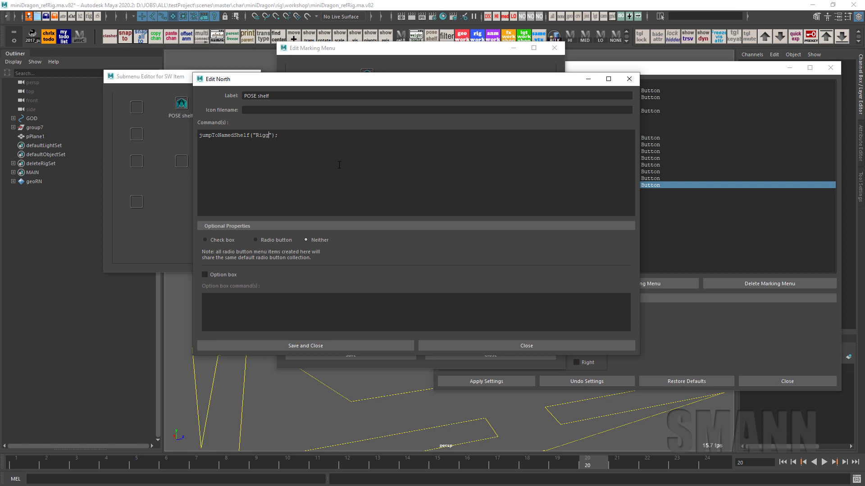
pyautogui.click(362, 347)
# Add prev shelf, next shelf, the same vtx command and smRigSets HIRES to the submenu's west, east, south and north-west slots.
pyautogui.moveTo(318, 144); pyautogui.dragTo(313, 106, button='middle')
pyautogui.moveTo(136, 136); pyautogui.dragTo(136, 136, button='middle')
pyautogui.moveTo(224, 134); pyautogui.dragTo(223, 134, button='middle')
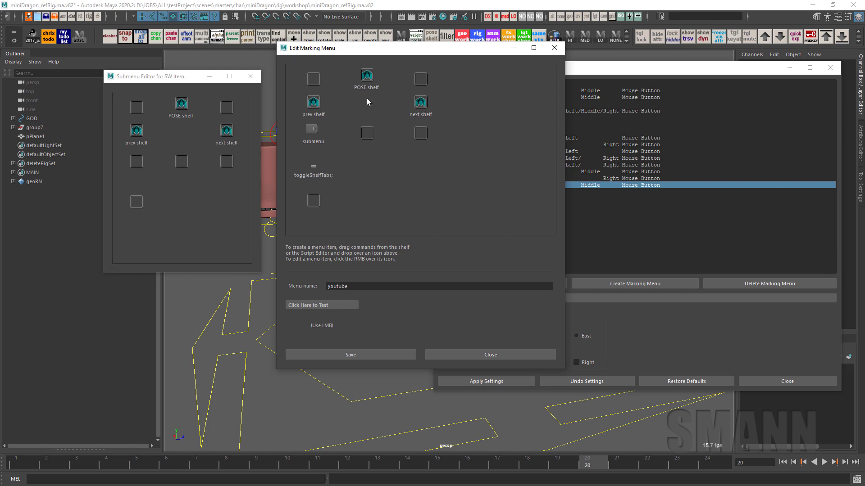
pyautogui.moveTo(186, 161); pyautogui.dragTo(186, 160, button='middle')
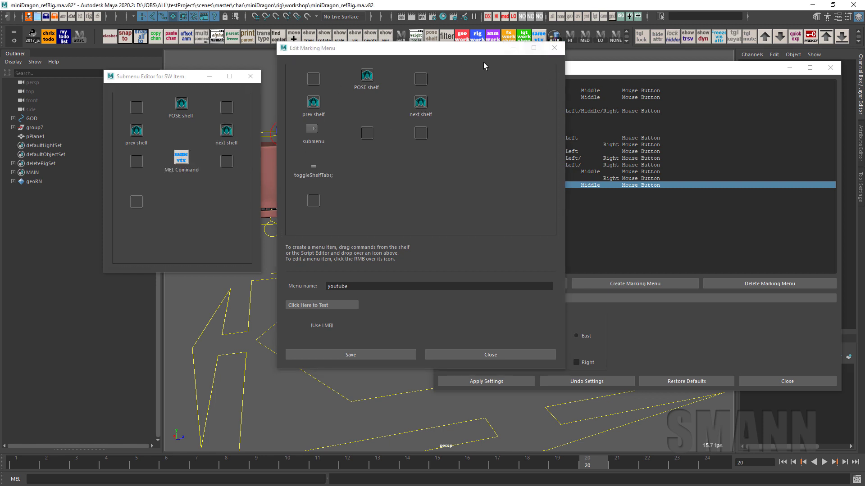
pyautogui.moveTo(568, 35); pyautogui.dragTo(136, 105, button='middle')
# Close the submenu editor and test the youtube menu's submenu by switching to the Rigging shelf.
pyautogui.click(172, 81)
pyautogui.moveTo(173, 81); pyautogui.dragTo(154, 81)
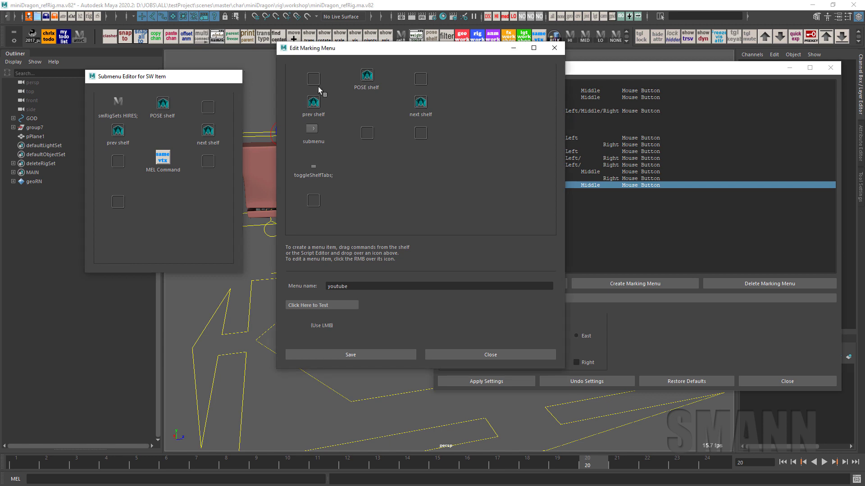
pyautogui.click(232, 77)
pyautogui.click(330, 331)
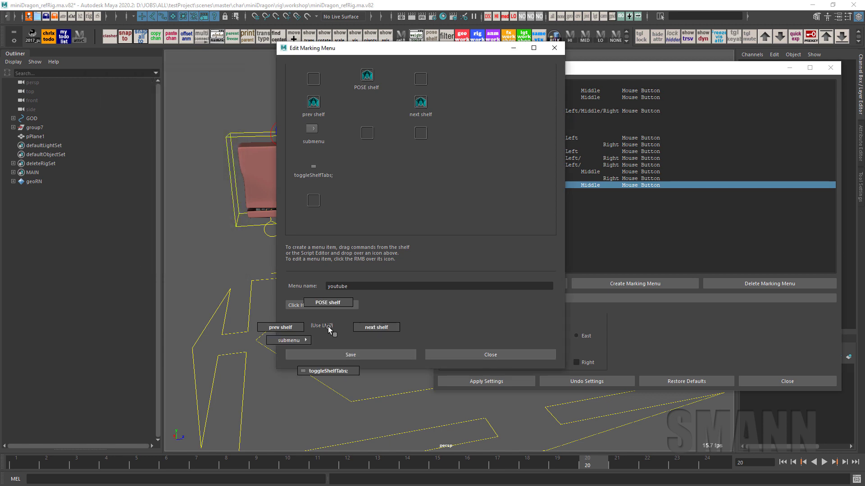
pyautogui.moveTo(329, 330); pyautogui.dragTo(259, 277)
pyautogui.click(319, 335)
pyautogui.moveTo(319, 335); pyautogui.dragTo(272, 314)
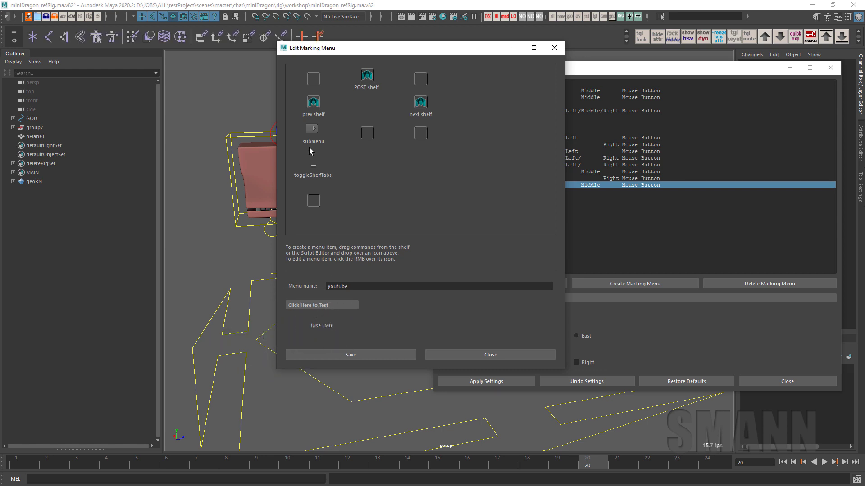
# Relabel the submenu's north item as RIG SHELF, save it and close the submenu editor.
pyautogui.rightClick(314, 130)
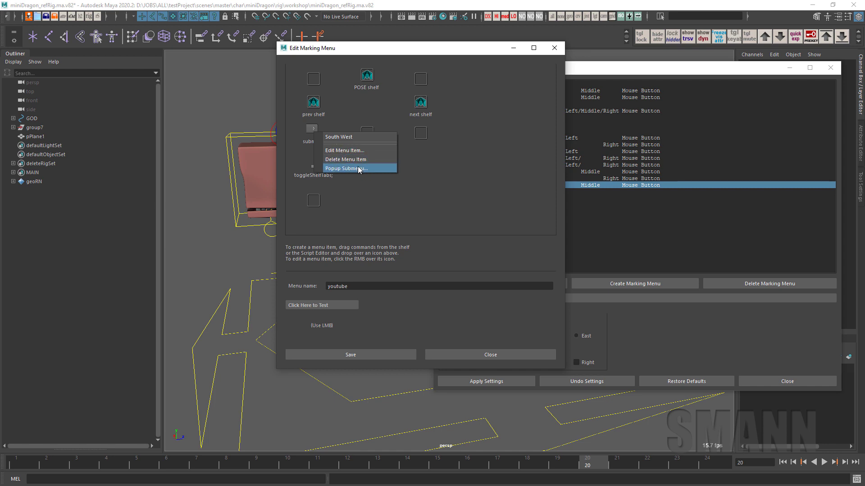
pyautogui.click(346, 169)
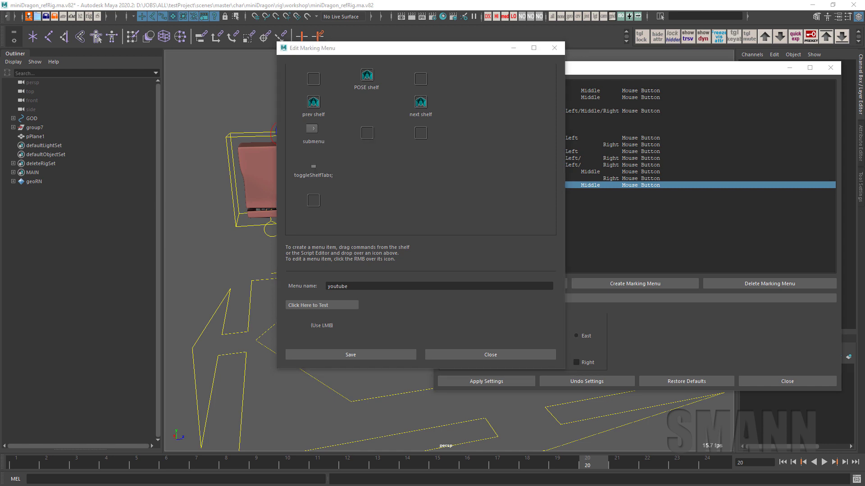
pyautogui.moveTo(338, 119); pyautogui.dragTo(287, 100)
pyautogui.rightClick(279, 128)
pyautogui.click(300, 142)
pyautogui.moveTo(271, 96); pyautogui.dragTo(184, 96)
pyautogui.write('RIG SHELF')
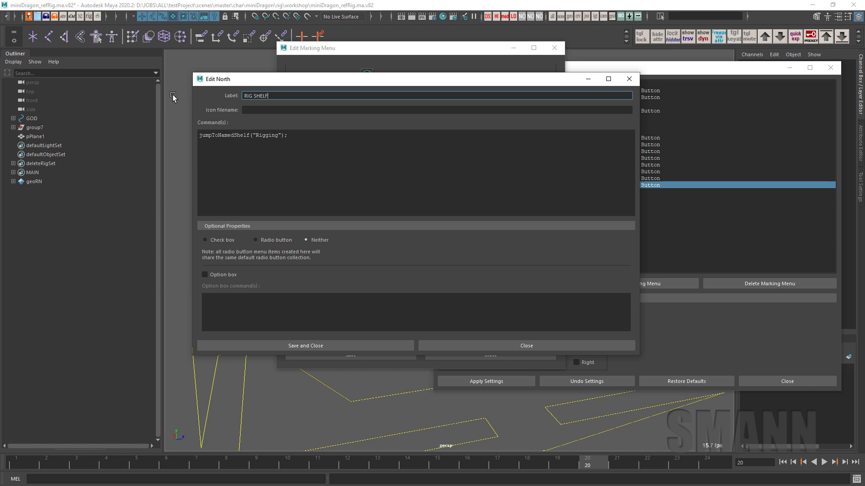
pyautogui.click(358, 346)
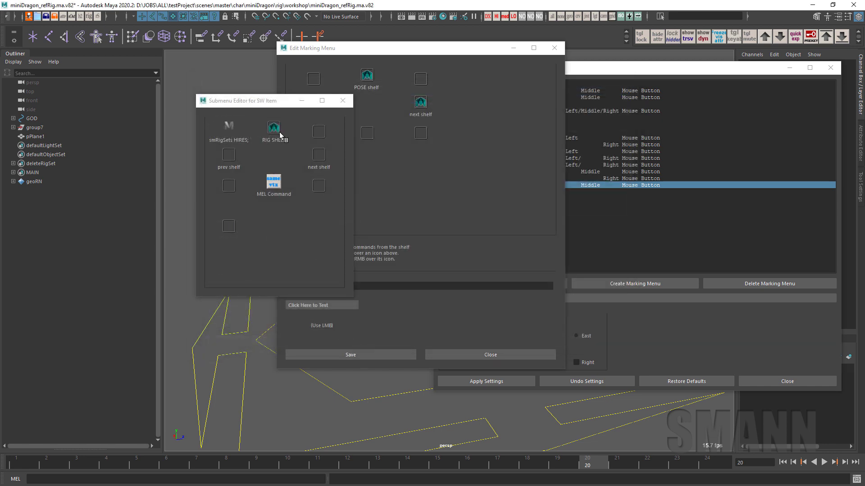
pyautogui.click(342, 101)
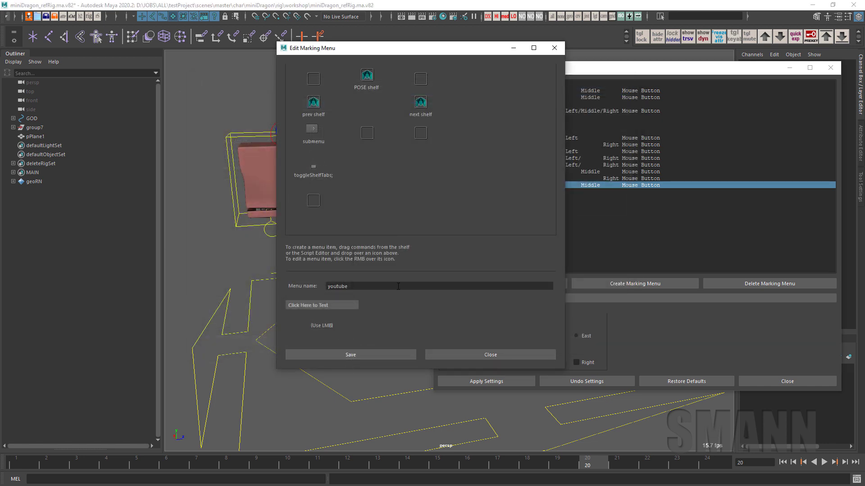
# Test the youtube menu by switching to the Pose shelf, save it and close both marking menu windows.
pyautogui.moveTo(327, 317); pyautogui.dragTo(284, 283)
pyautogui.moveTo(343, 325); pyautogui.dragTo(250, 330)
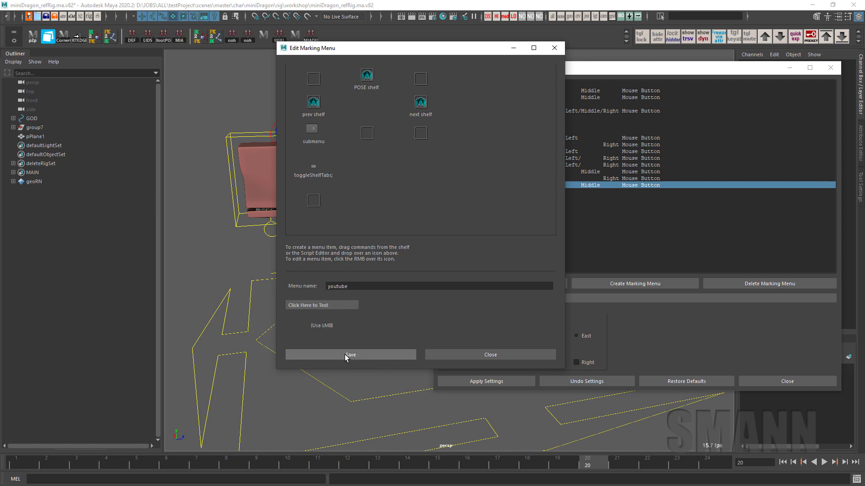
pyautogui.click(498, 356)
pyautogui.click(811, 381)
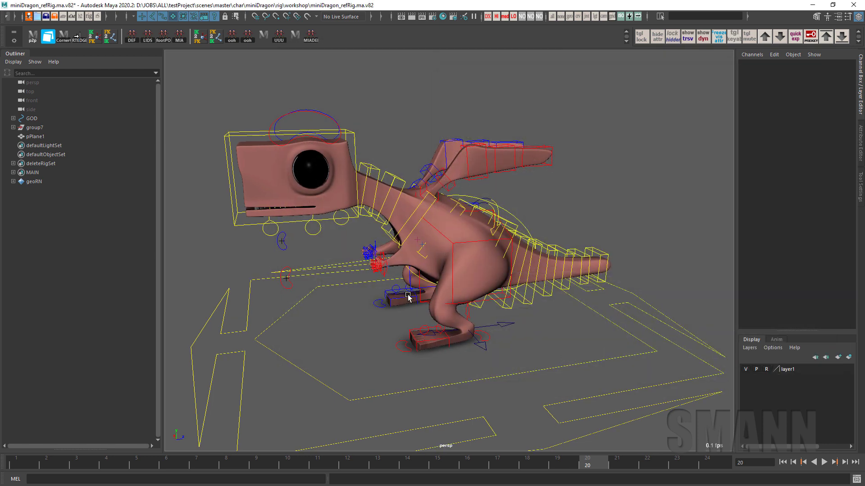
# Run quickChannel from the submenu of the hotbox's east marking menu, close its window and try the menu again.
pyautogui.press('space')
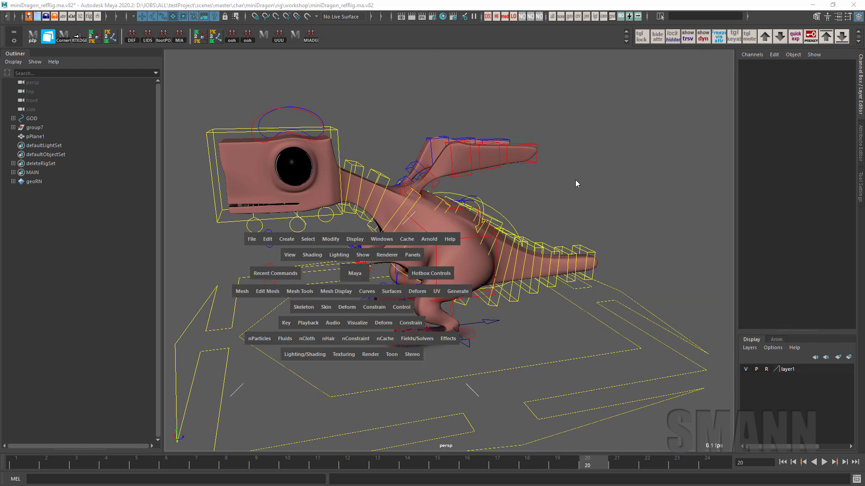
pyautogui.moveTo(574, 180); pyautogui.dragTo(565, 216)
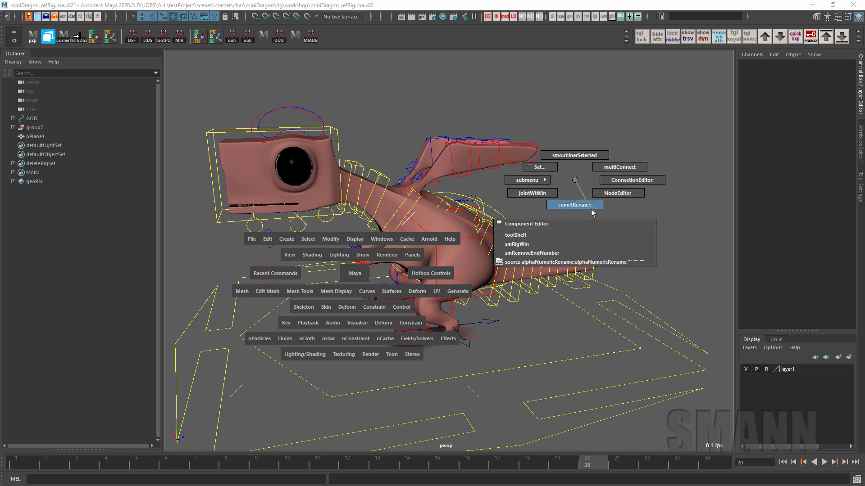
pyautogui.moveTo(513, 184)
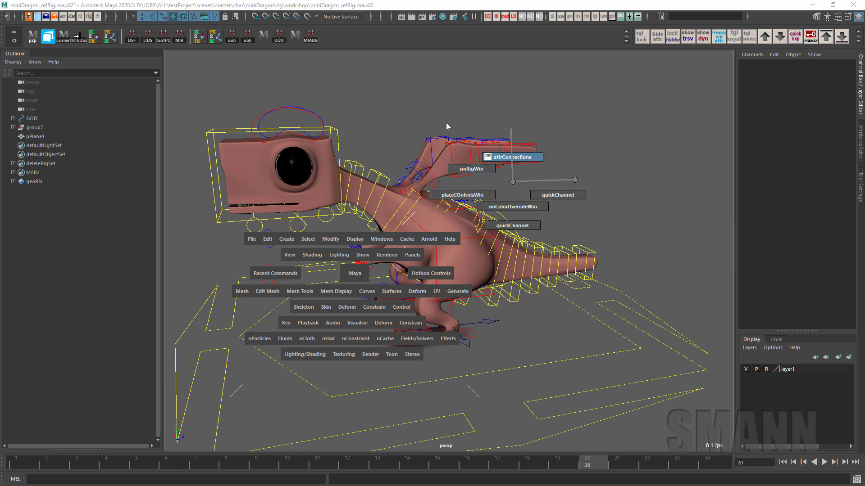
pyautogui.click(531, 184)
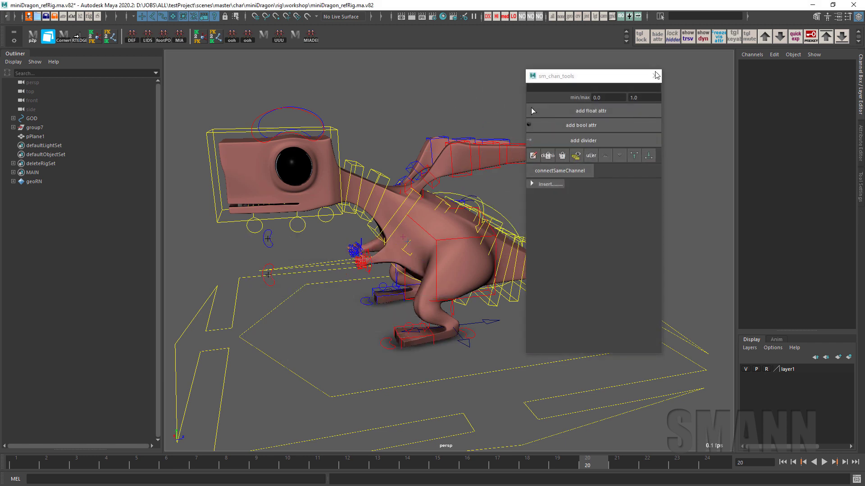
pyautogui.press('space')
pyautogui.moveTo(549, 137); pyautogui.dragTo(449, 163)
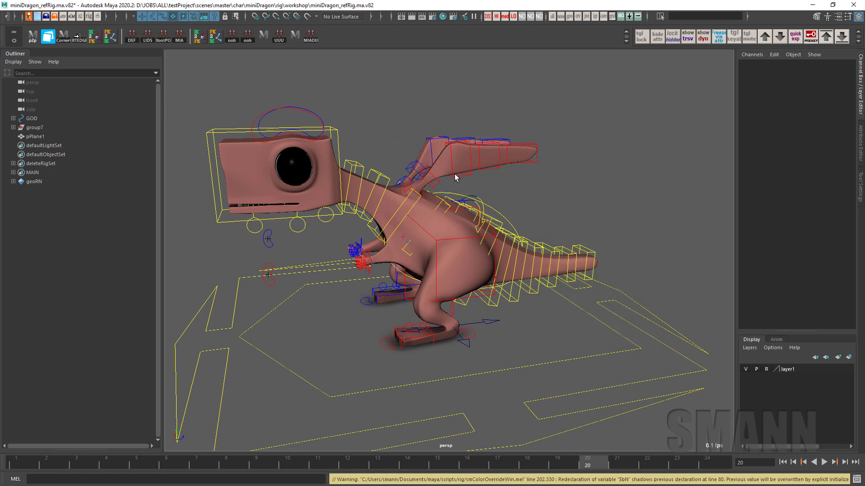
pyautogui.click(493, 76)
pyautogui.keyDown('alt'); pyautogui.moveTo(500, 153); pyautogui.dragTo(486, 152); pyautogui.keyUp('alt')
pyautogui.press('space')
pyautogui.click(655, 124)
pyautogui.keyDown('alt'); pyautogui.moveTo(655, 127); pyautogui.dragTo(654, 158); pyautogui.keyUp('alt')
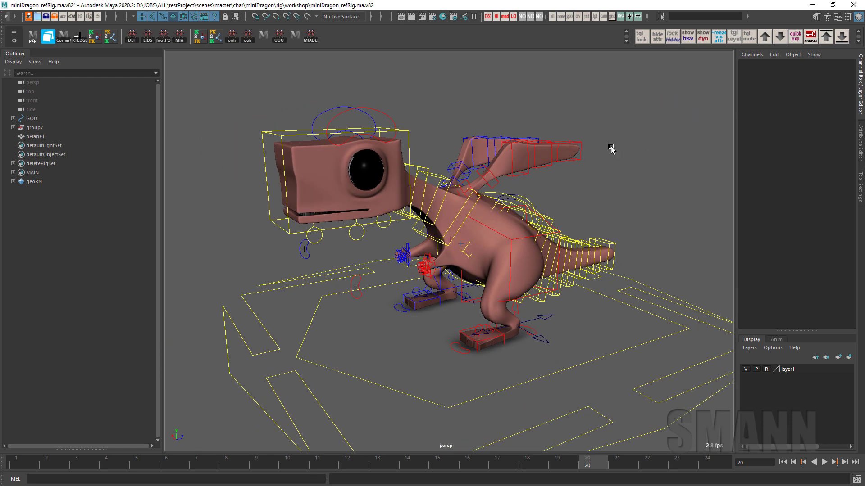
pyautogui.keyDown('alt'); pyautogui.moveTo(622, 149); pyautogui.dragTo(561, 163); pyautogui.keyUp('alt')
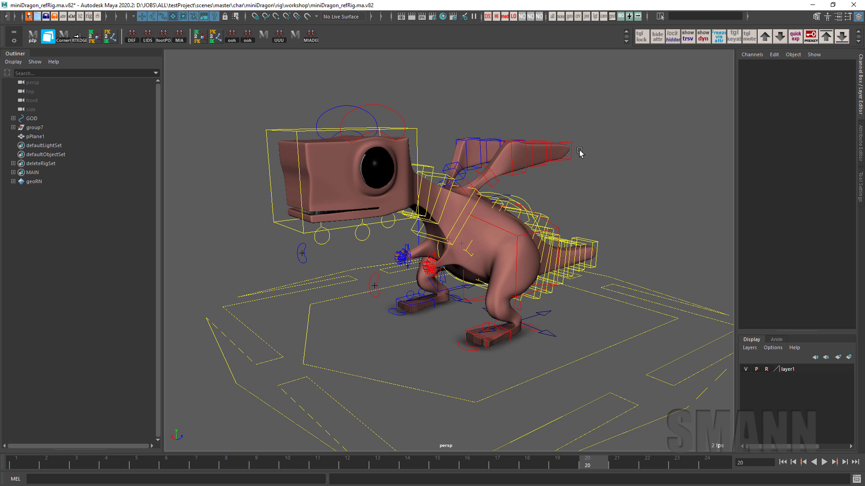
# Examine the Move tool's marking menu, going into its Axis submenu and the Custom submenu nested inside it.
pyautogui.click(614, 131)
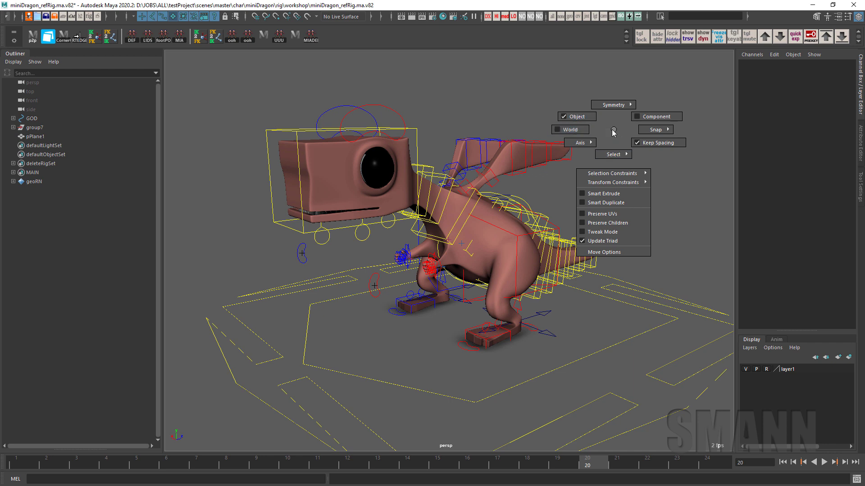
pyautogui.moveTo(578, 153)
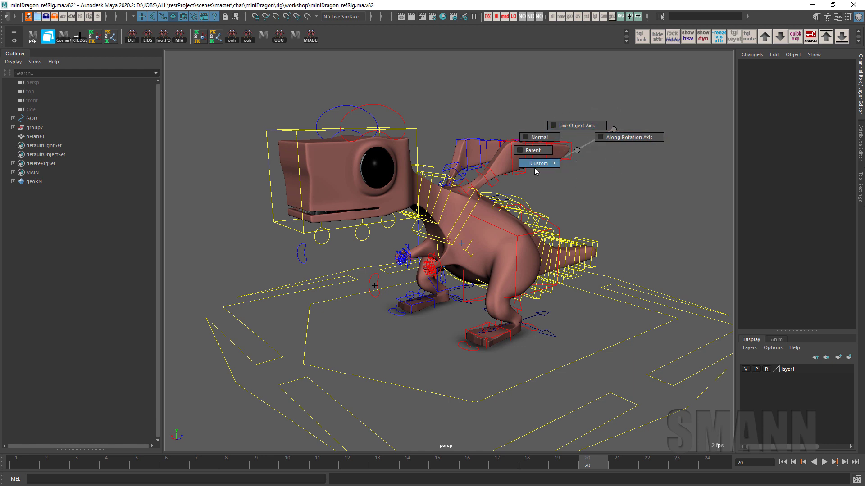
pyautogui.moveTo(539, 163)
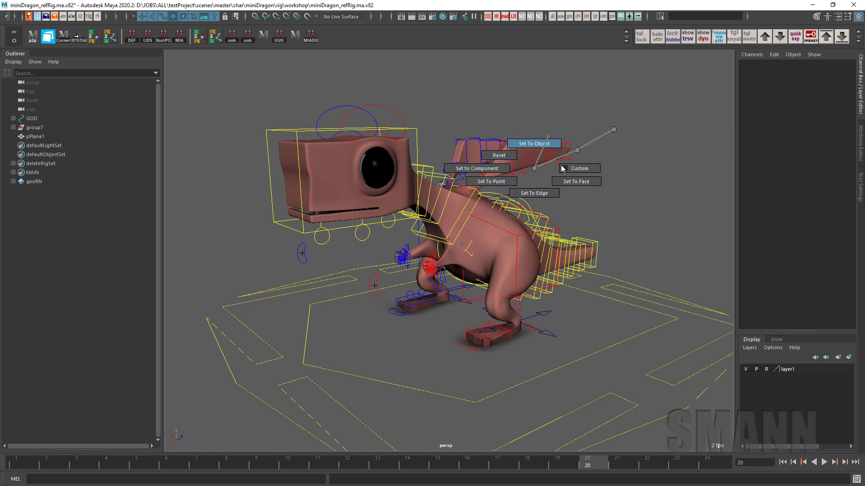
pyautogui.moveTo(577, 150); pyautogui.dragTo(603, 129)
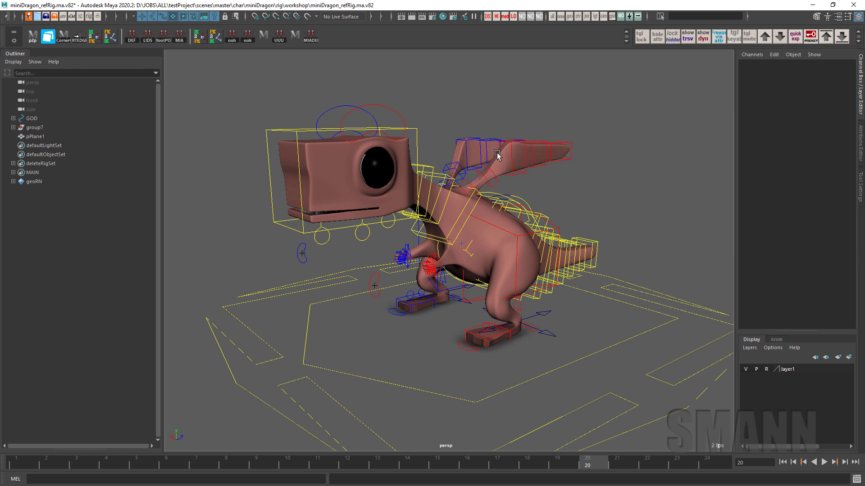
pyautogui.press('space')
pyautogui.moveTo(401, 138)
pyautogui.mouseDown()
pyautogui.moveTo(334, 148)
pyautogui.moveTo(338, 166)
pyautogui.moveTo(314, 223)
pyautogui.moveTo(327, 164)
pyautogui.moveTo(405, 137)
pyautogui.mouseUp()
pyautogui.keyDown('alt'); pyautogui.moveTo(600, 135); pyautogui.dragTo(602, 134); pyautogui.keyUp('alt')
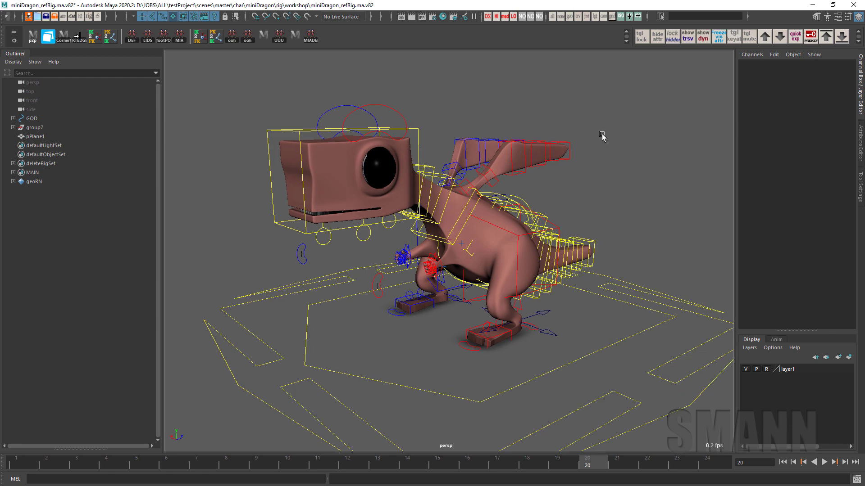